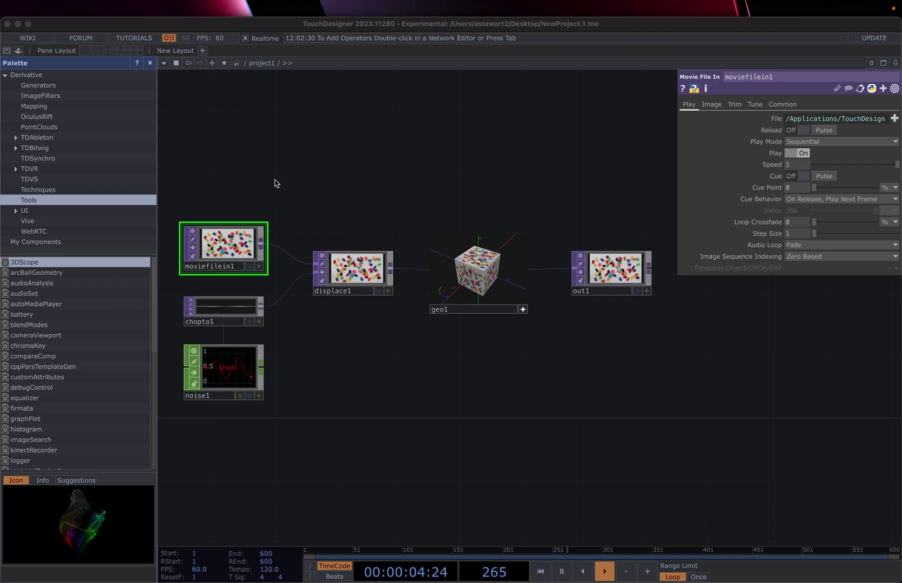
- Delete the displace1 and geo1 operators
left_click(372, 387)
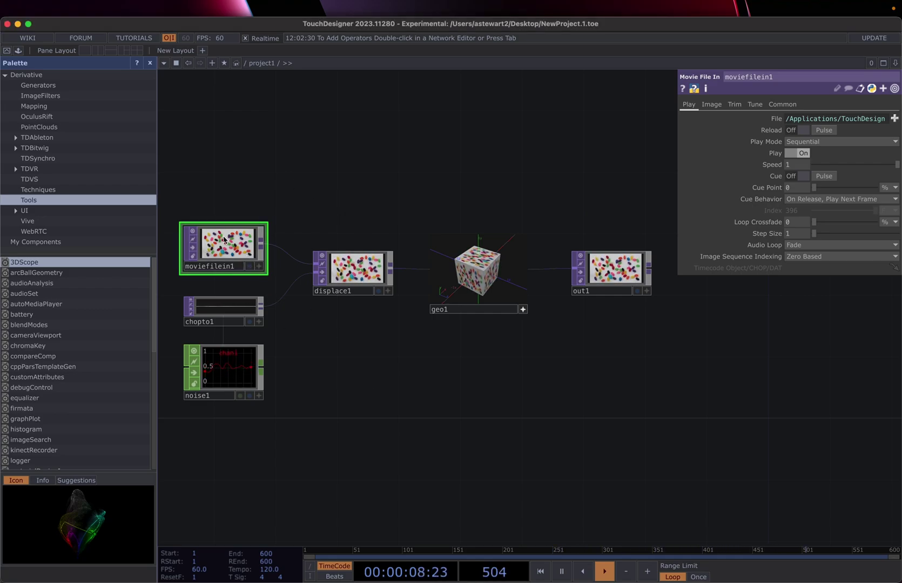
left_click(353, 273)
key("Delete")
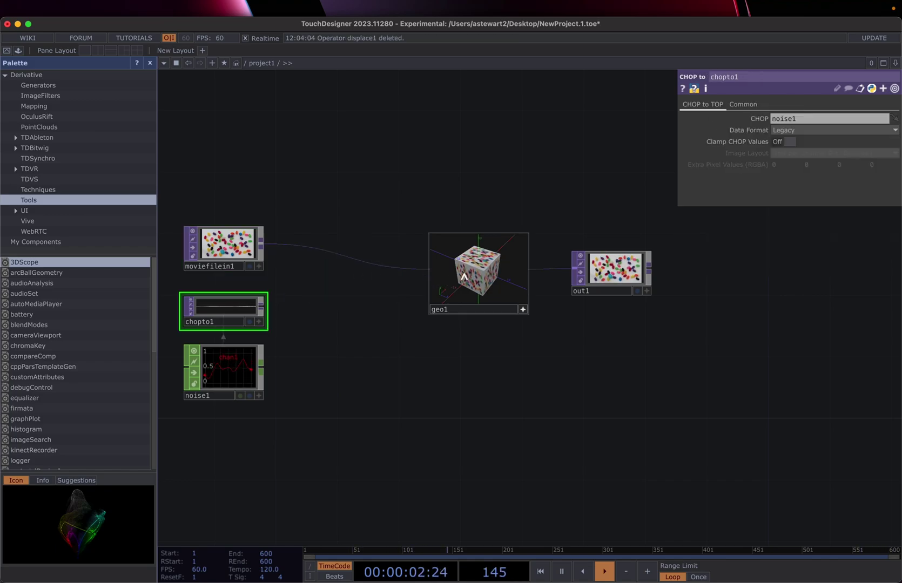
left_click(523, 310)
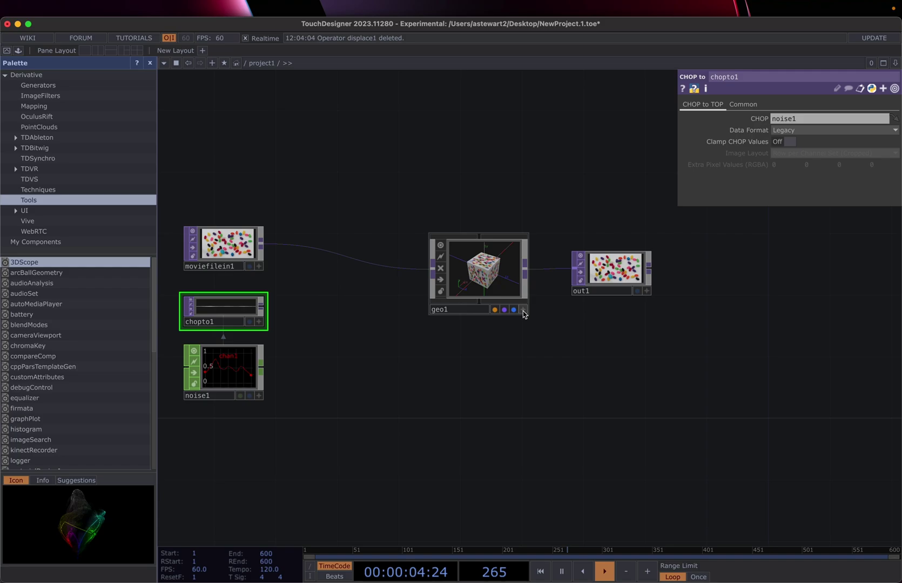
left_click(492, 270)
key("Delete")
- Delete out1, chopto1 and noise1, and move moviefilein1 higher in the network
left_click(625, 272)
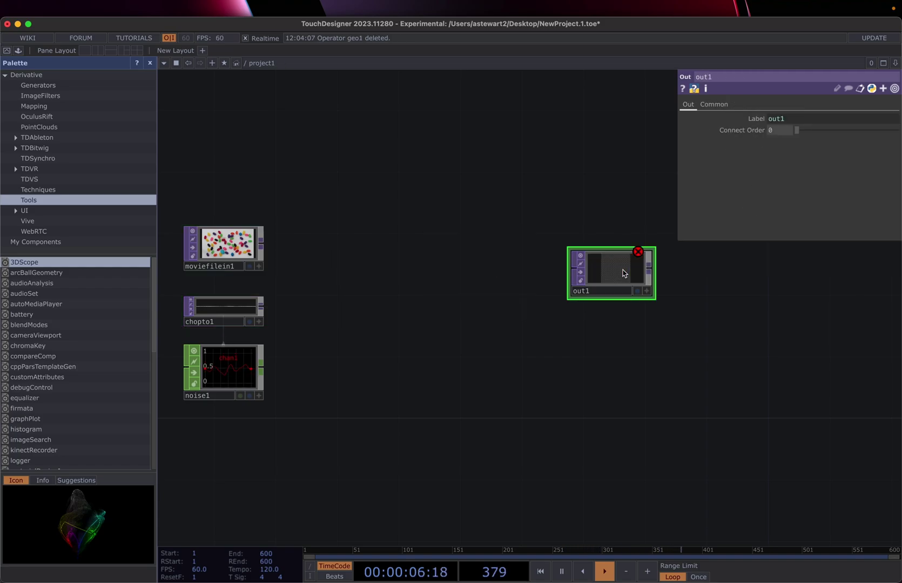
key("Delete")
left_click(235, 312)
key("Delete")
left_click(202, 361)
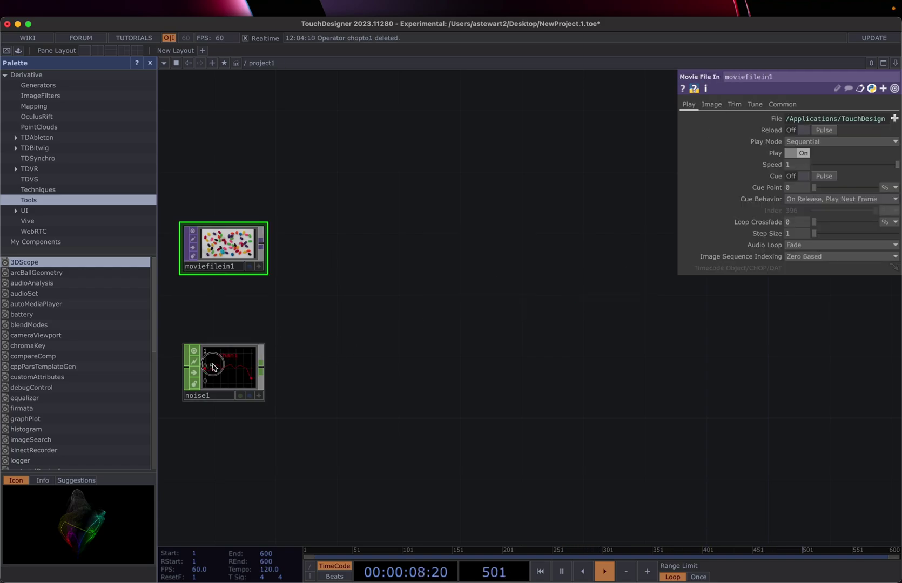
key("Delete")
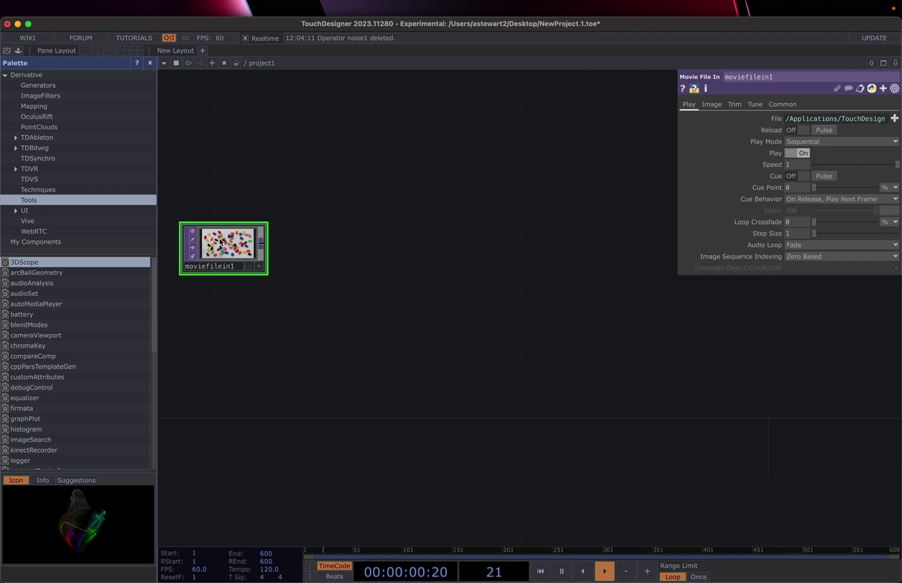
left_click_drag(229, 241, 275, 147)
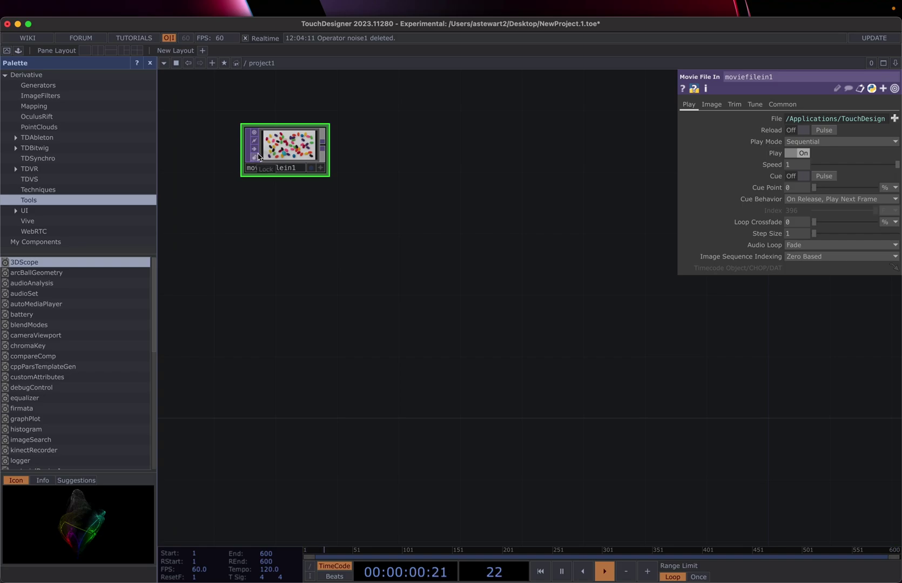
- Browse the Samples folders for moviefilein1's source, previewing Count.mov
left_click(895, 118)
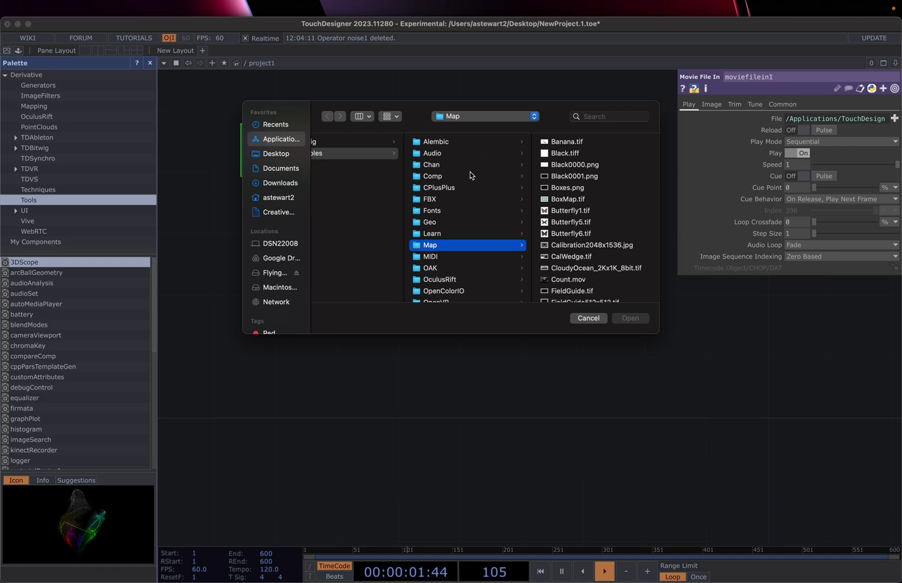
scroll(317, 172, "left", 5)
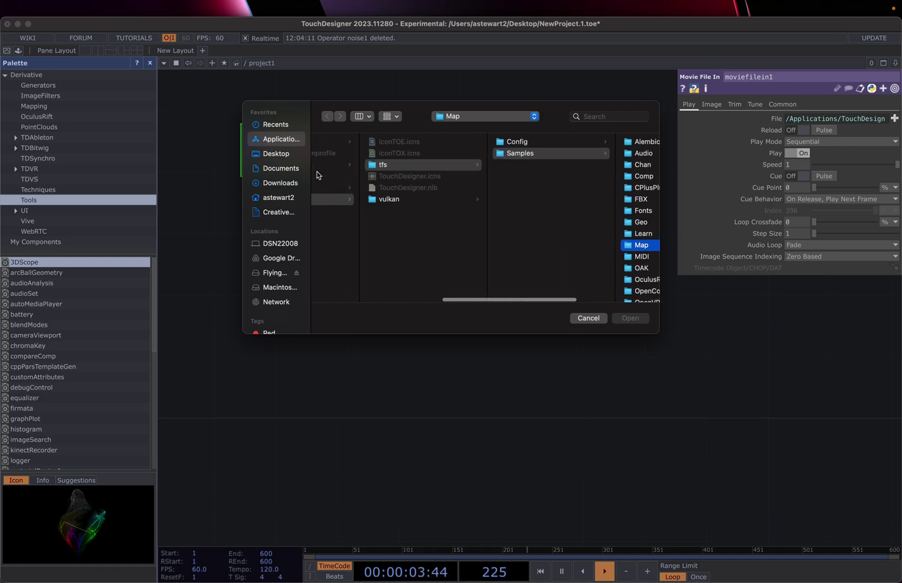
scroll(317, 174, "left", 2)
scroll(316, 175, "right", 10)
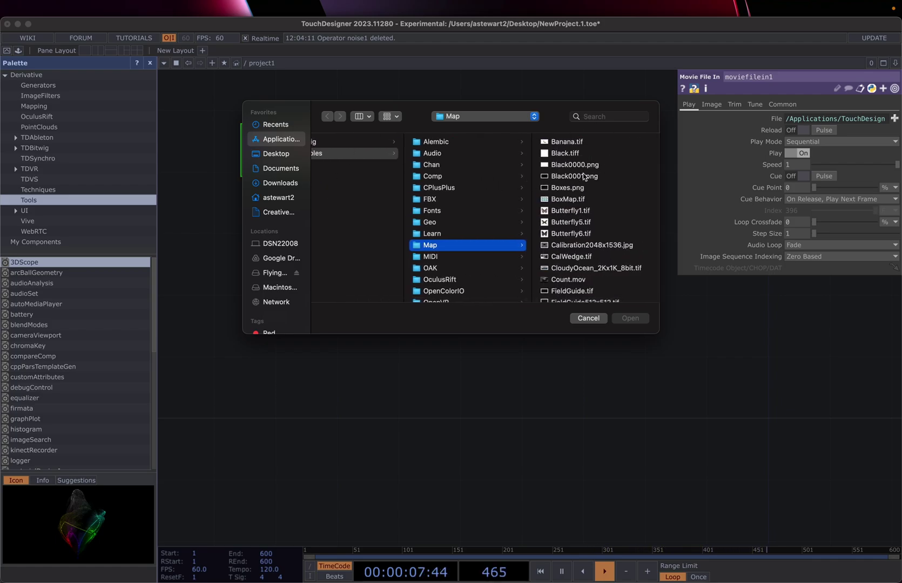
scroll(605, 253, "down", 10)
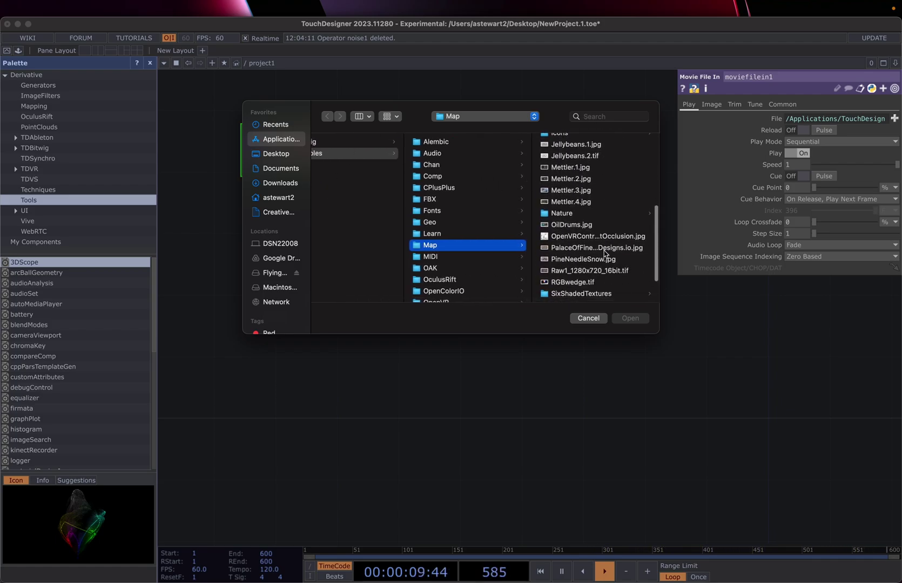
scroll(605, 254, "down", 2)
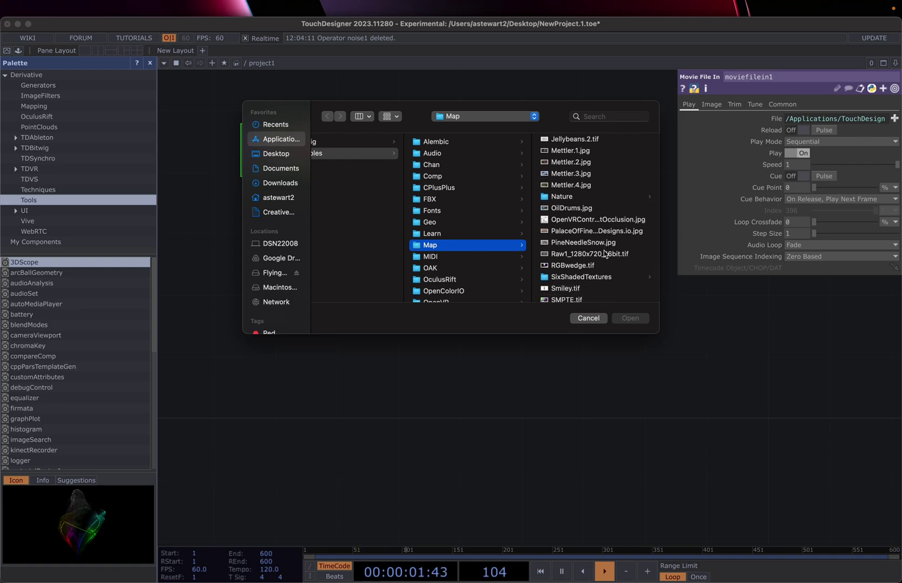
scroll(578, 257, "down", 5)
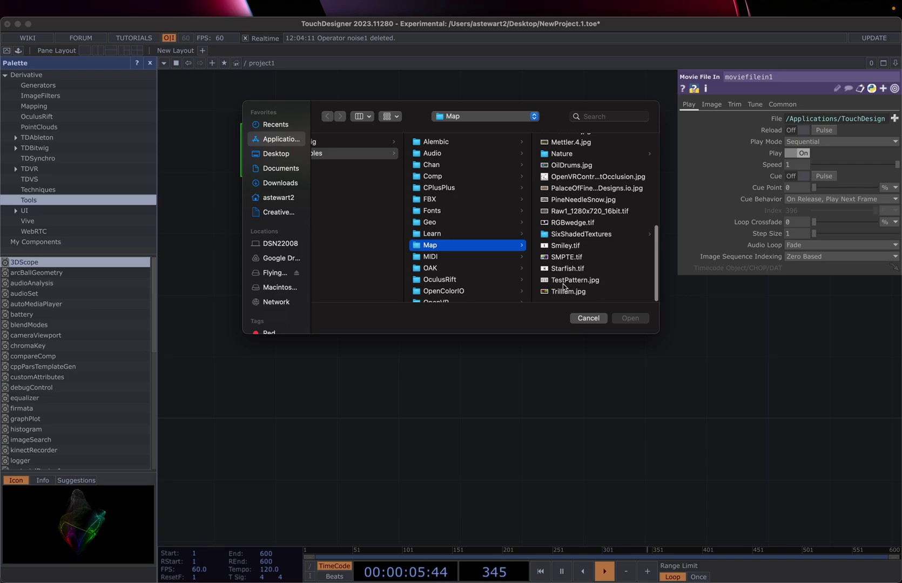
scroll(568, 248, "up", 6)
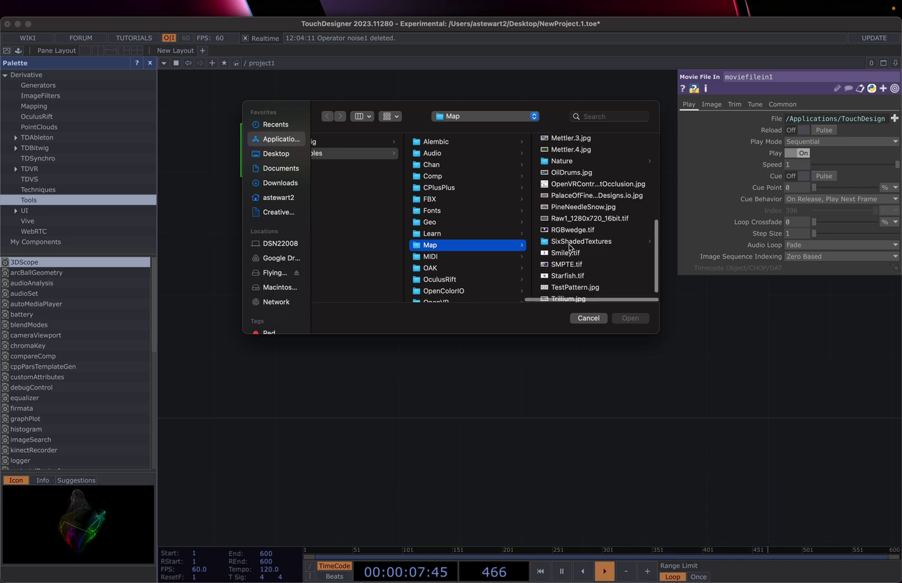
scroll(569, 248, "up", 3)
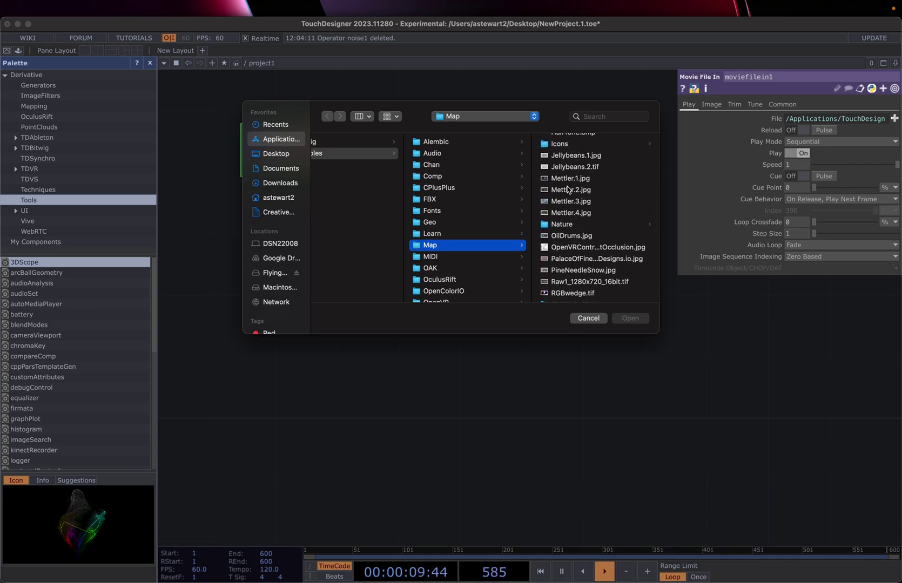
scroll(567, 188, "up", 4)
scroll(567, 189, "up", 6)
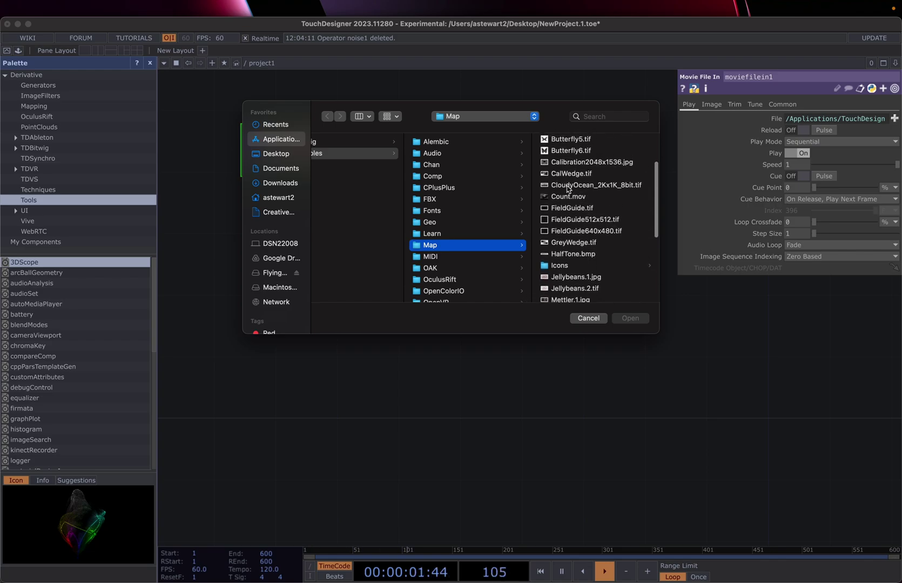
scroll(569, 188, "up", 2)
left_click(565, 211)
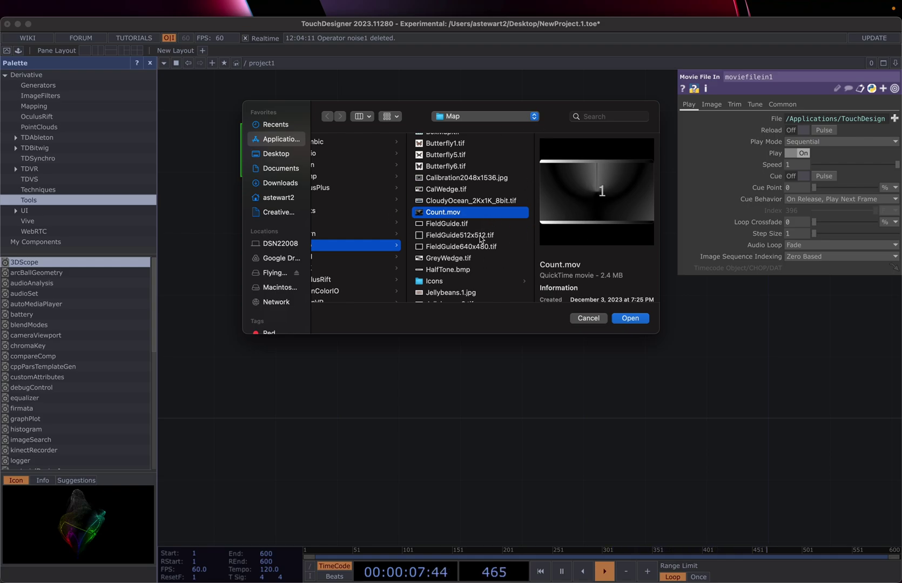
scroll(468, 272, "up", 5)
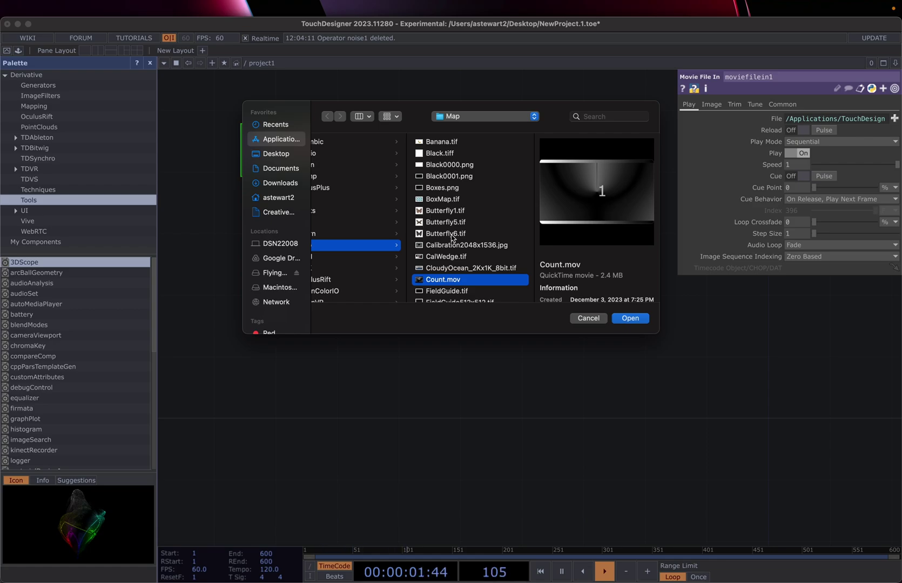
scroll(452, 238, "down", 5)
scroll(452, 237, "down", 6)
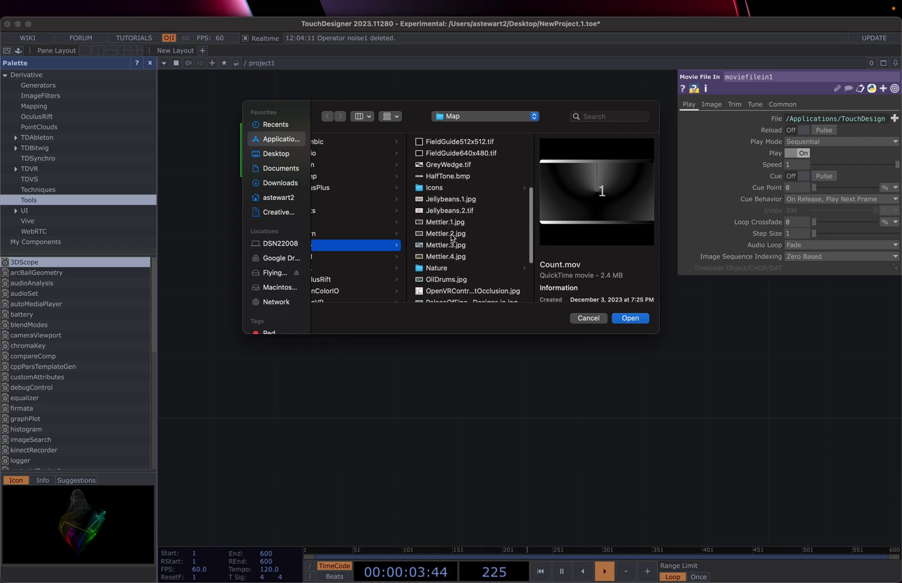
- Look through the Nature and SixShadedTextures folders, then select Map/Black0000.png
left_click(444, 269)
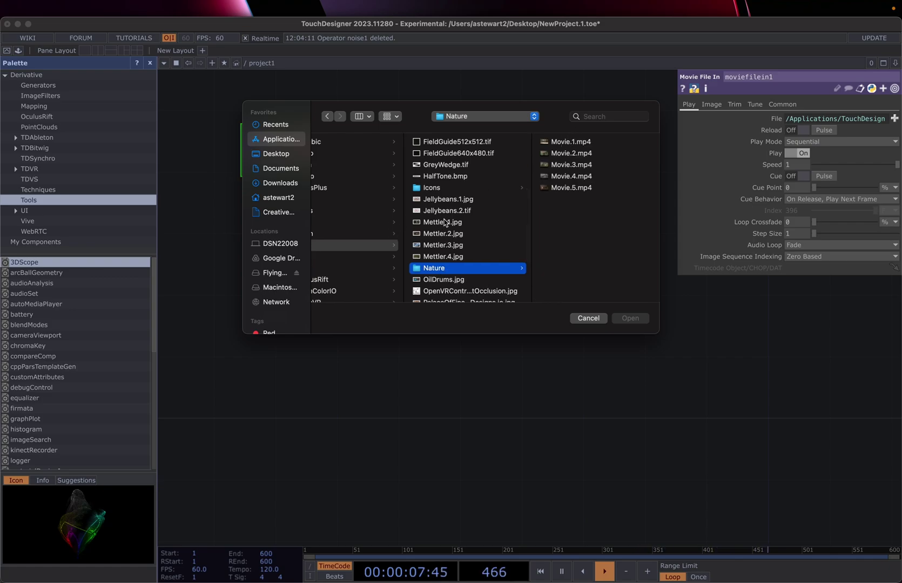
scroll(457, 226, "down", 7)
left_click(455, 238)
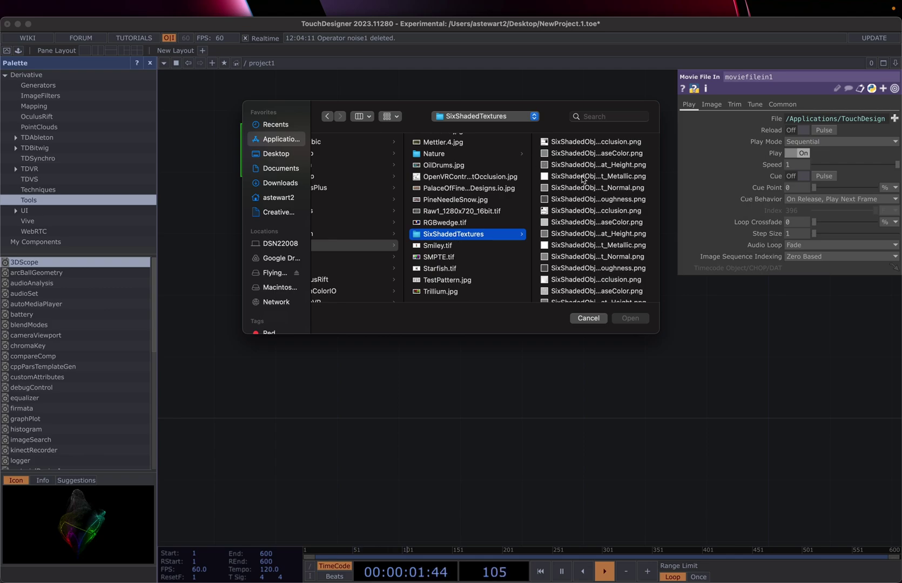
scroll(435, 250, "up", 10)
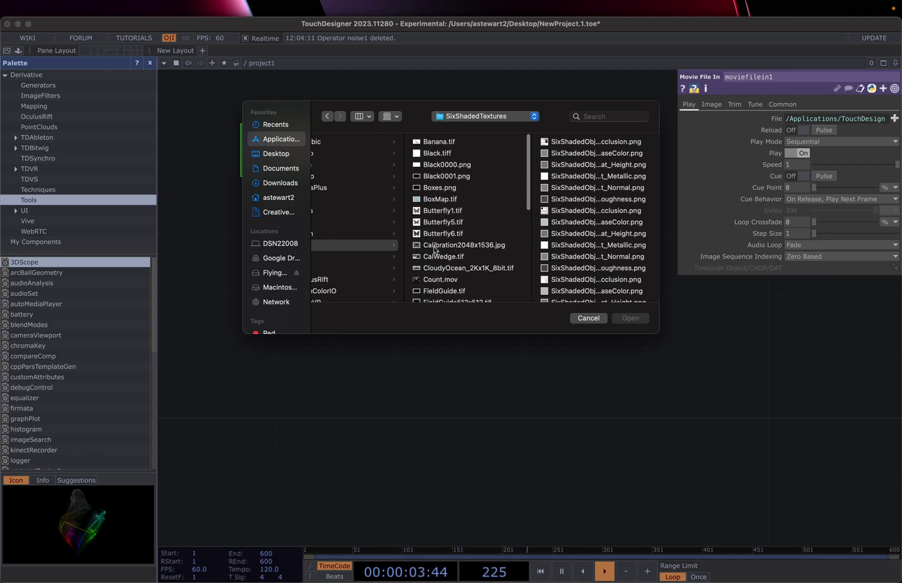
left_click(443, 170)
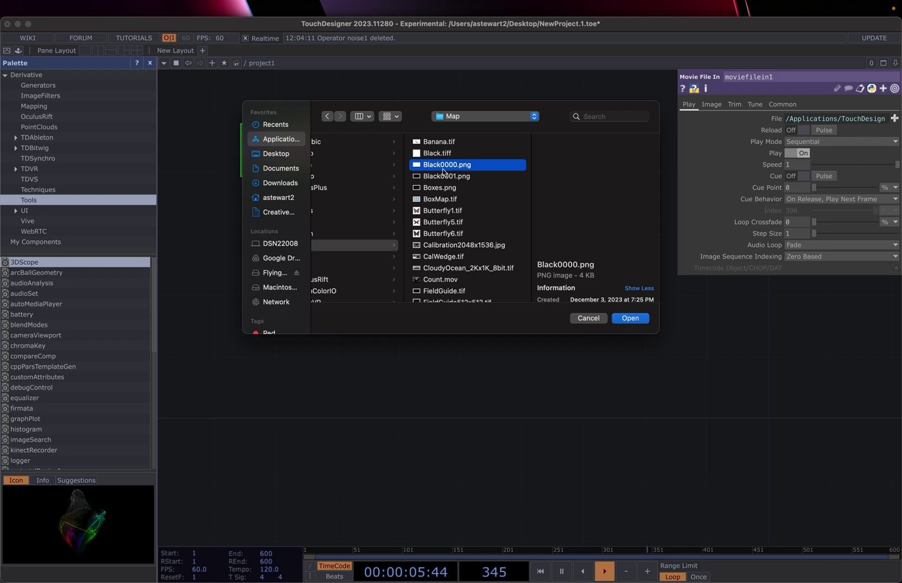
left_click(444, 179)
left_click(443, 167)
left_click(444, 177)
left_click(444, 167)
- Load Black0000.png, then trim the File expression to samplesFolder + '/Map/' to play the folder
left_click(627, 320)
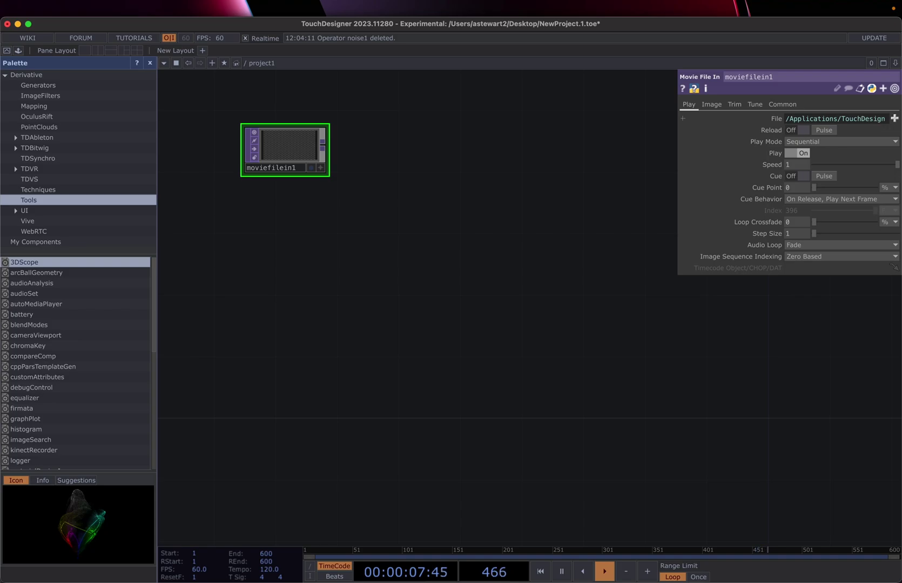
left_click(777, 118)
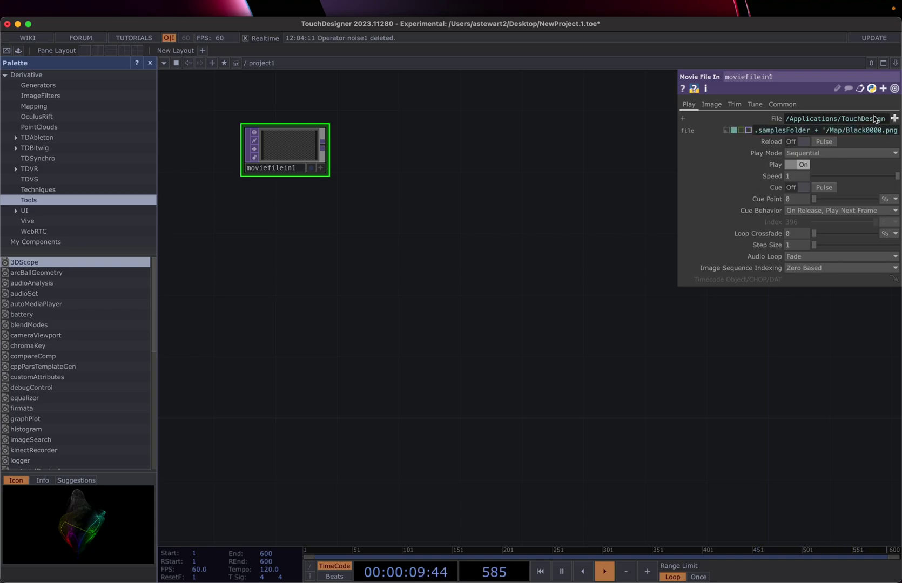
mouse_move(823, 129)
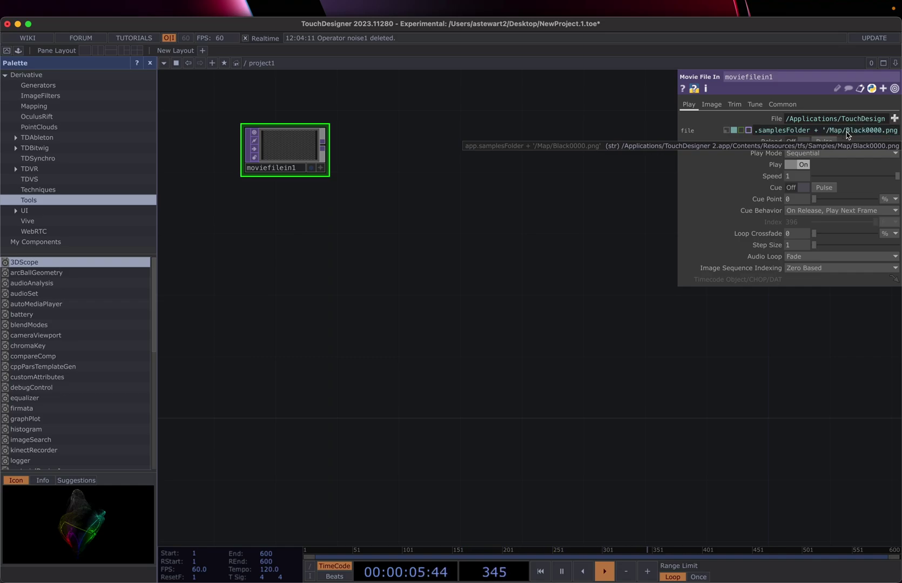
left_click_drag(846, 133, 895, 136)
left_click(876, 133)
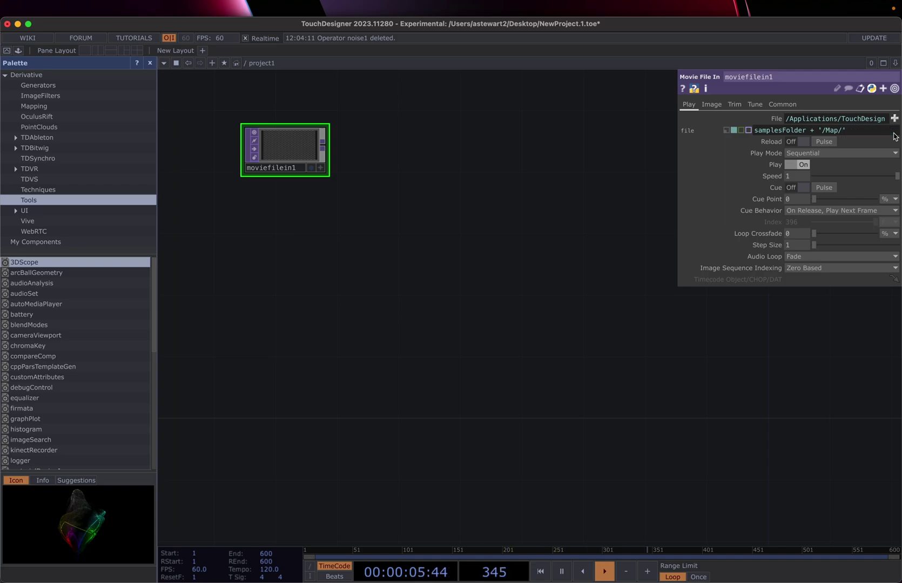
key("Return")
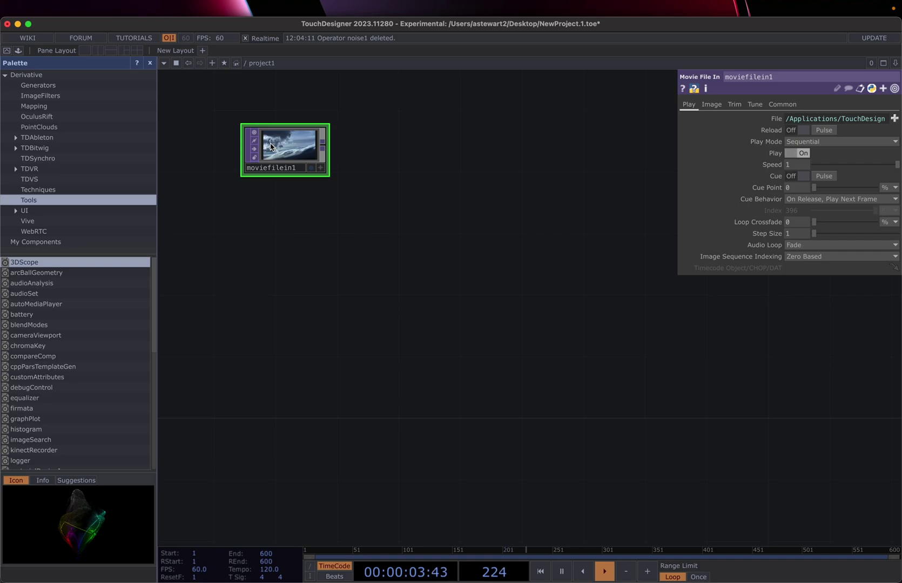
scroll(271, 146, "up", 5)
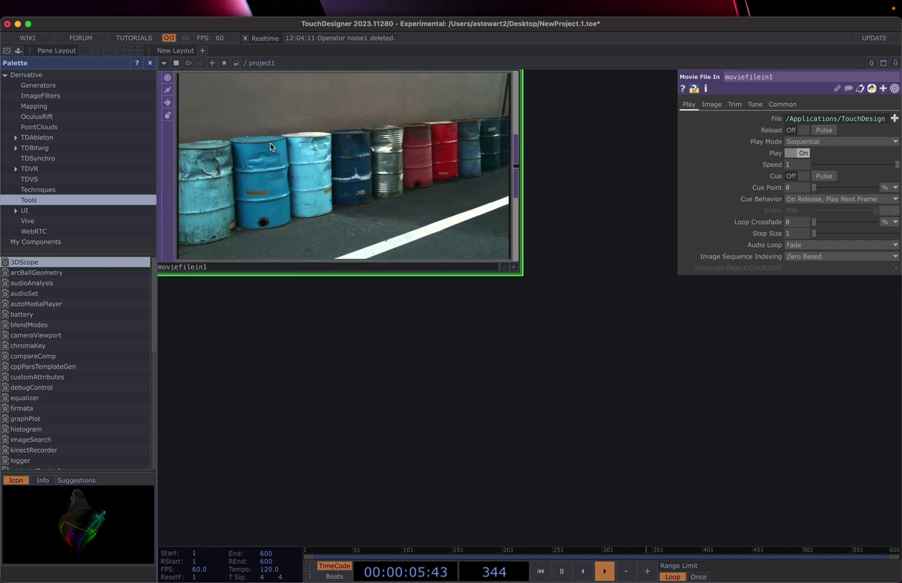
scroll(457, 185, "down", 1)
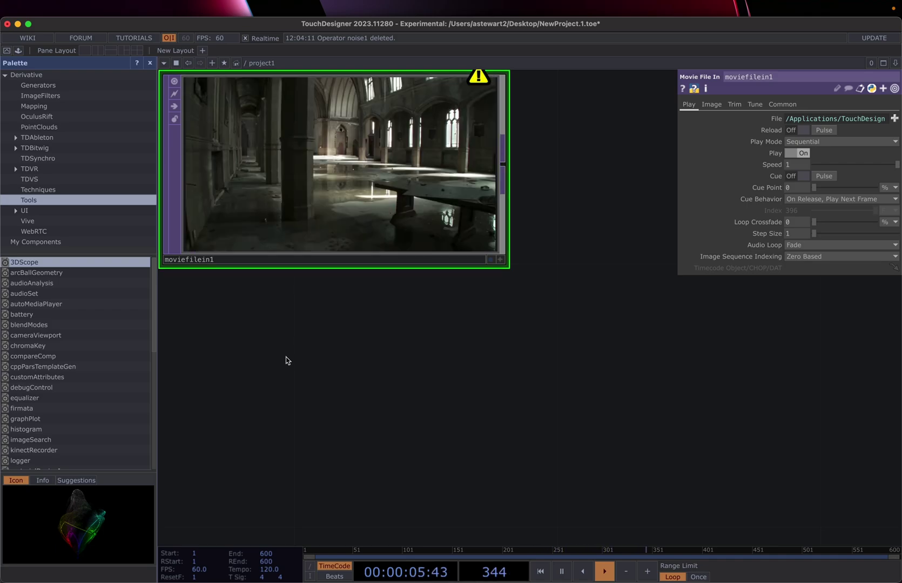
scroll(286, 358, "down", 2)
scroll(287, 358, "down", 2)
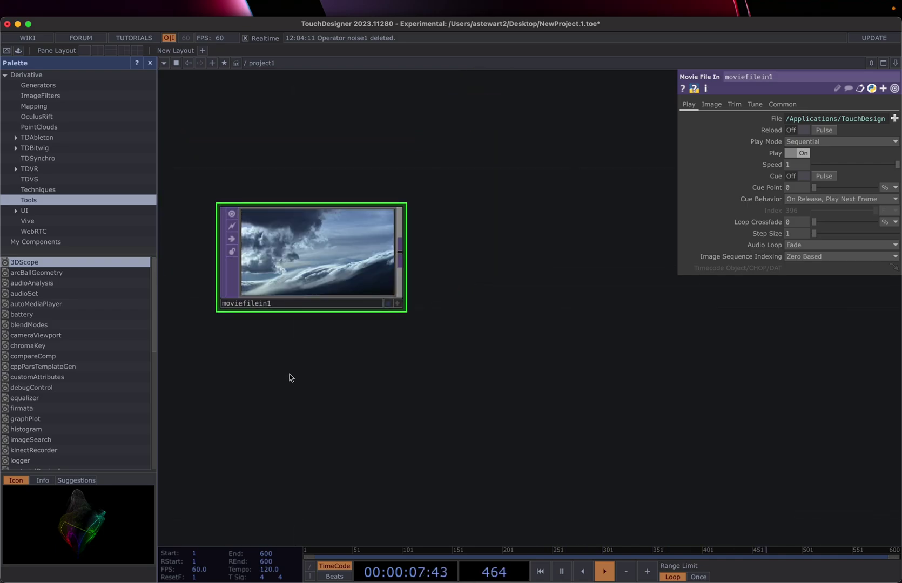
left_click_drag(291, 378, 316, 294)
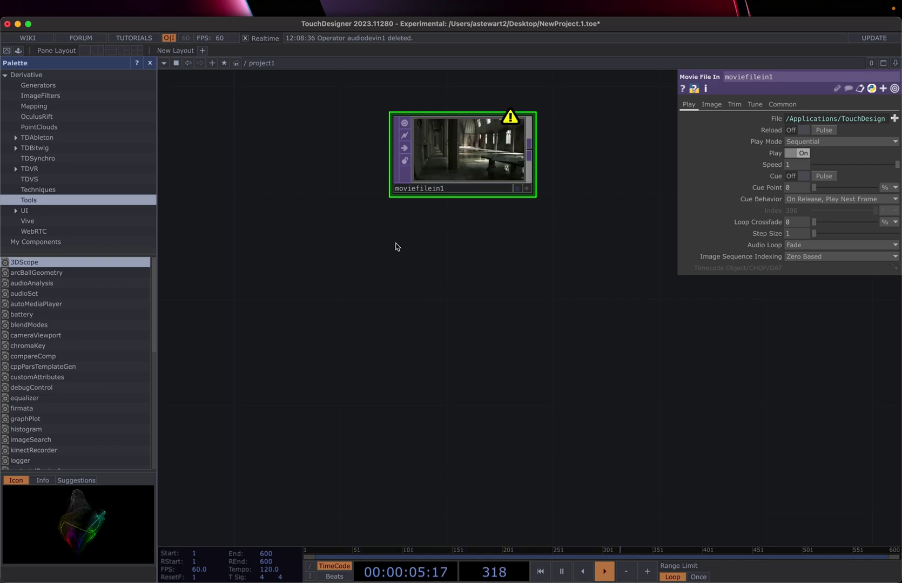
- Create an Audio File In CHOP named audiofilein1 below moviefilein1
key("Tab")
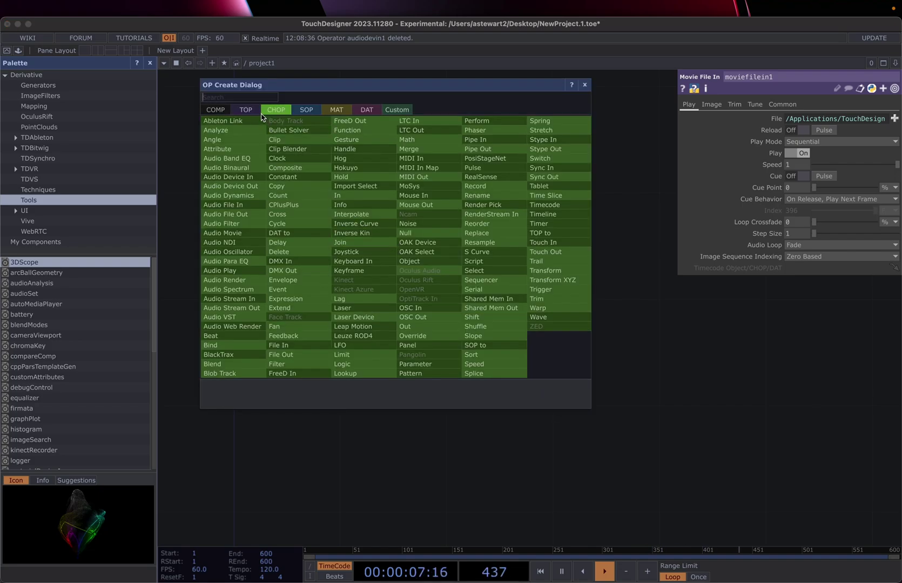
left_click(248, 209)
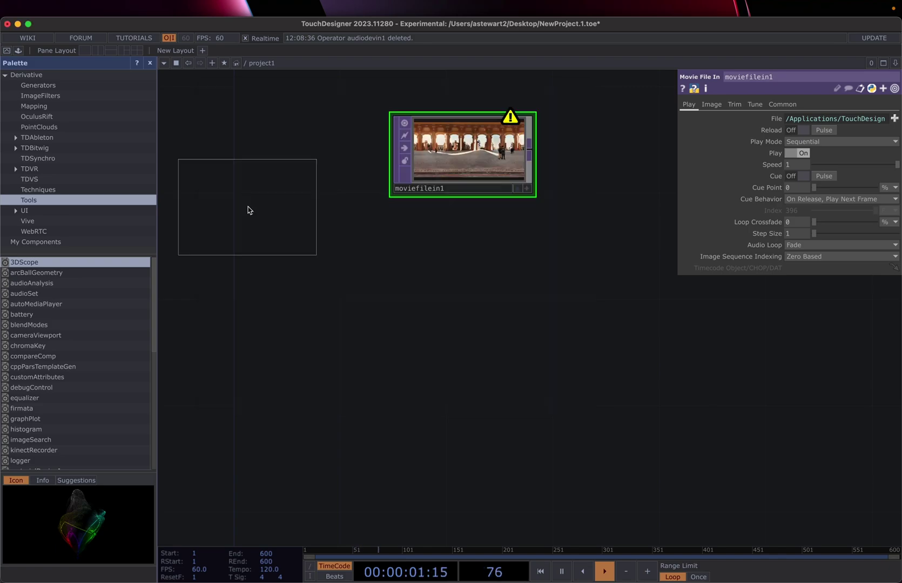
left_click(455, 305)
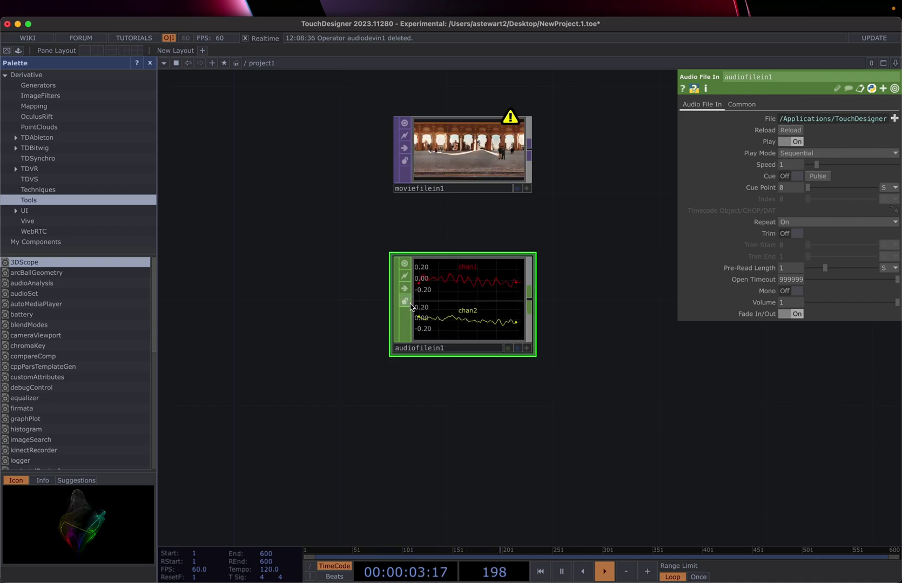
- Cancel the audio file browser to keep the default sample, and move audiofilein1 left
left_click(894, 119)
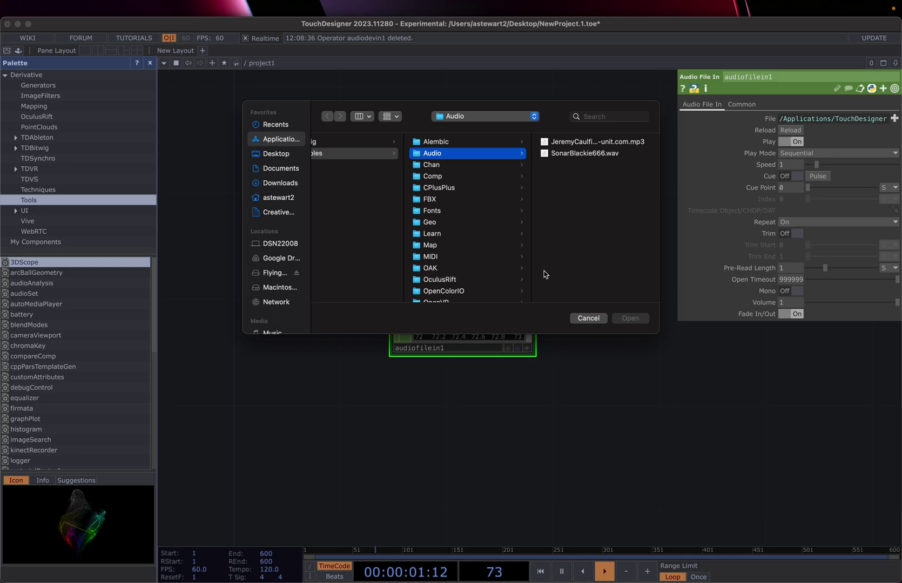
left_click(587, 318)
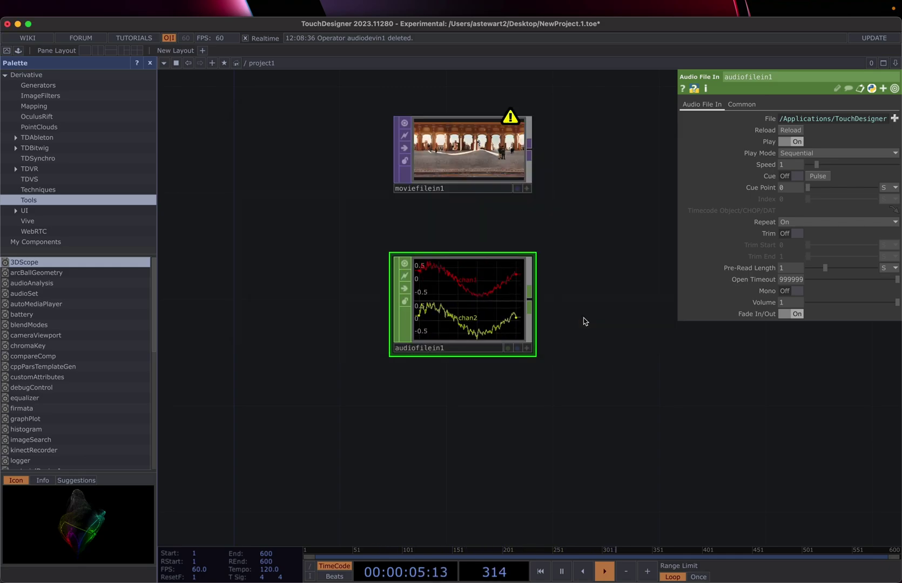
left_click_drag(471, 292, 333, 258)
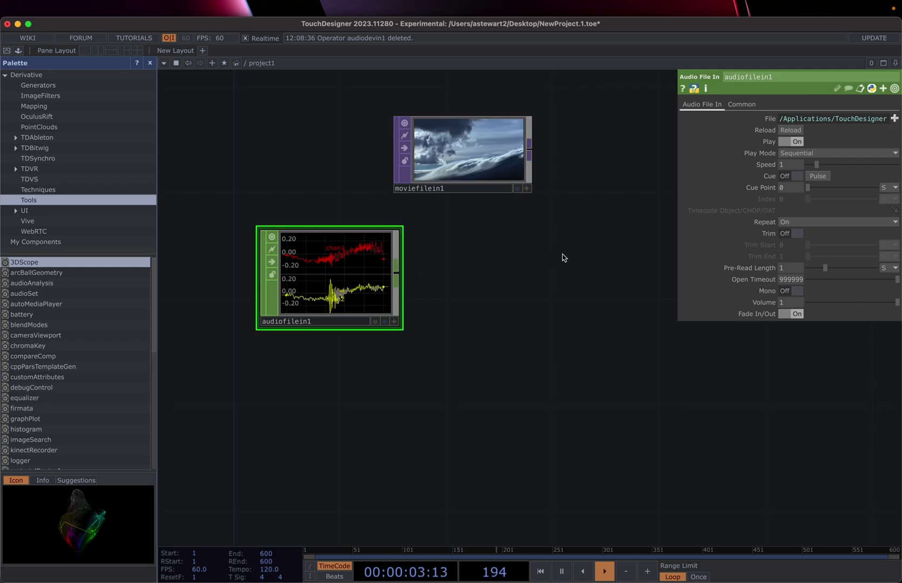
- Add an Audio Device Out CHOP right of audiofilein1 and wire audiofilein1 into it
key("Tab")
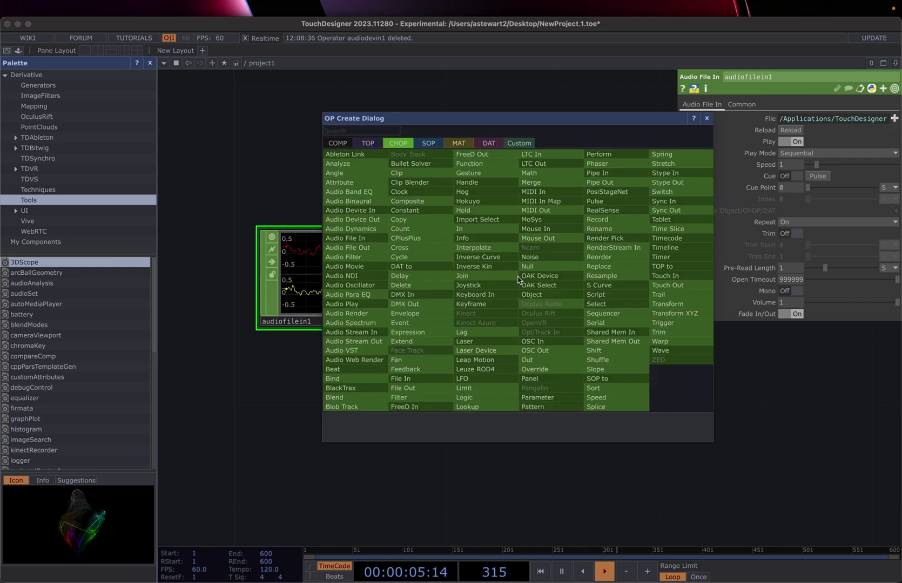
type("audio")
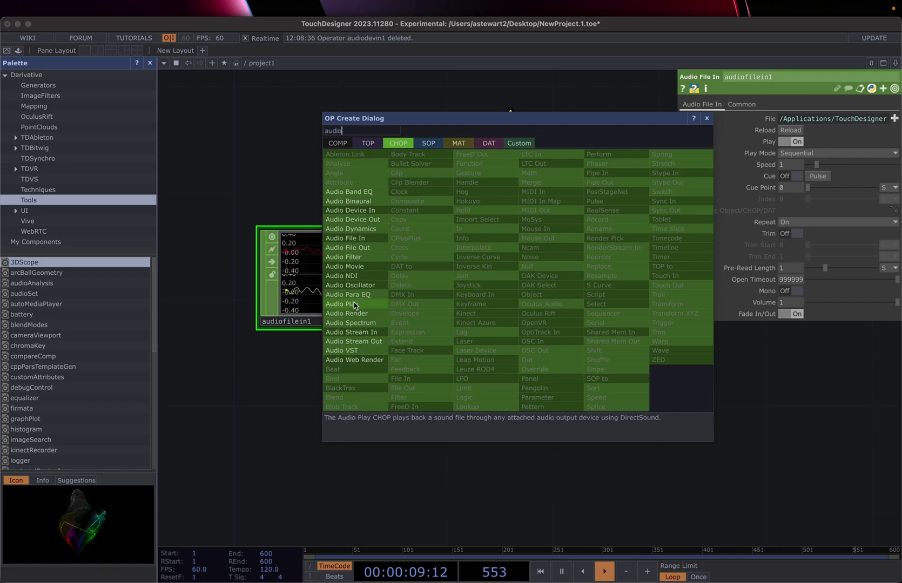
left_click(368, 222)
left_click(581, 335)
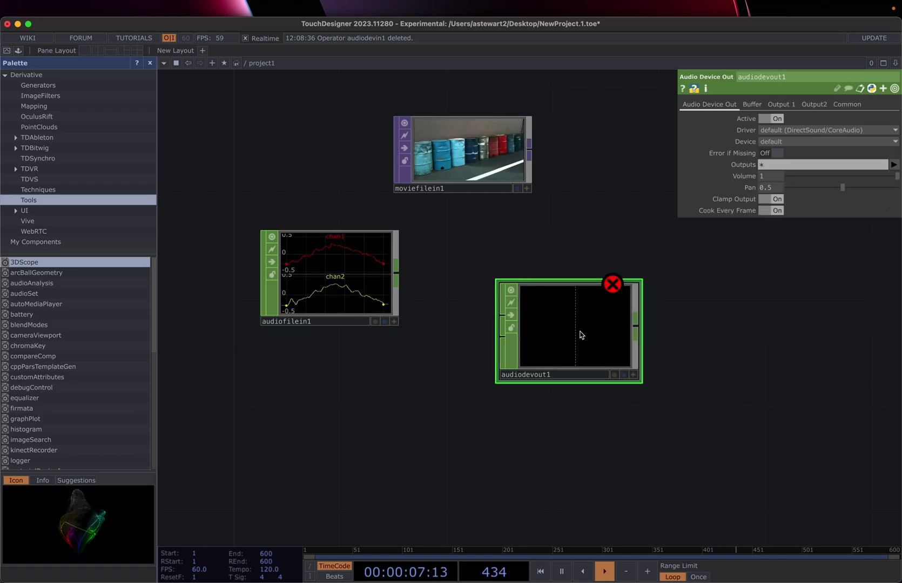
left_click_drag(401, 272, 492, 318)
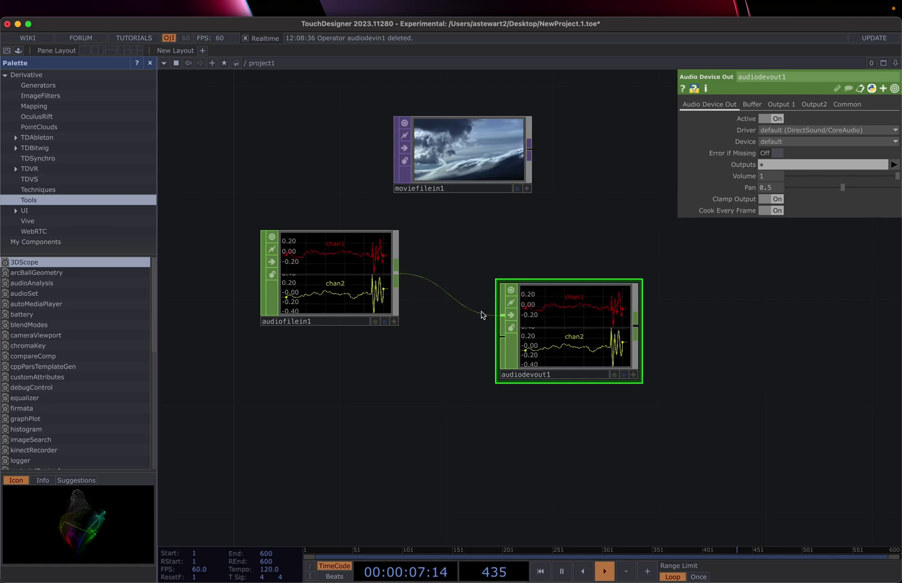
- Delete audiodevout1 and stack moviefilein1 directly above audiofilein1
key("Delete")
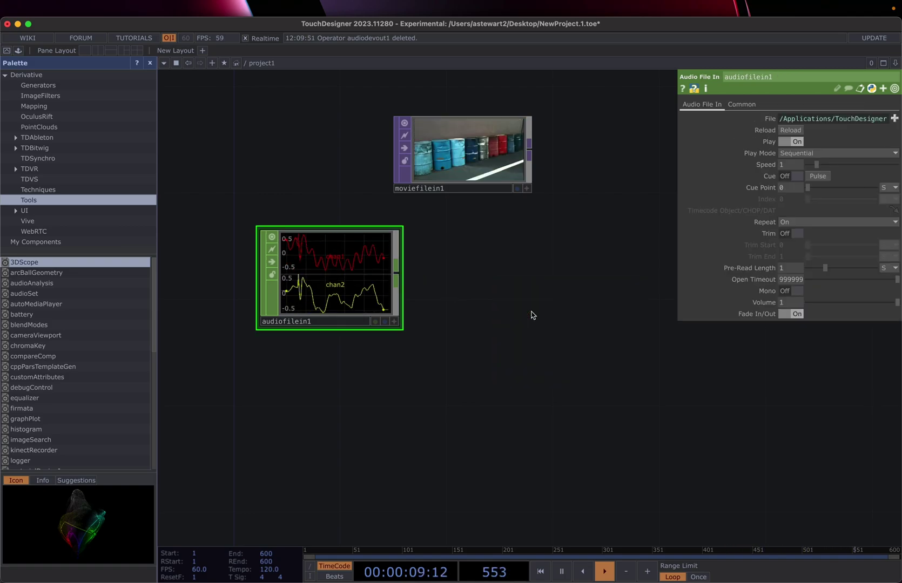
mouse_move(354, 265)
left_mouse_down()
mouse_move(407, 264)
mouse_move(364, 264)
left_mouse_up()
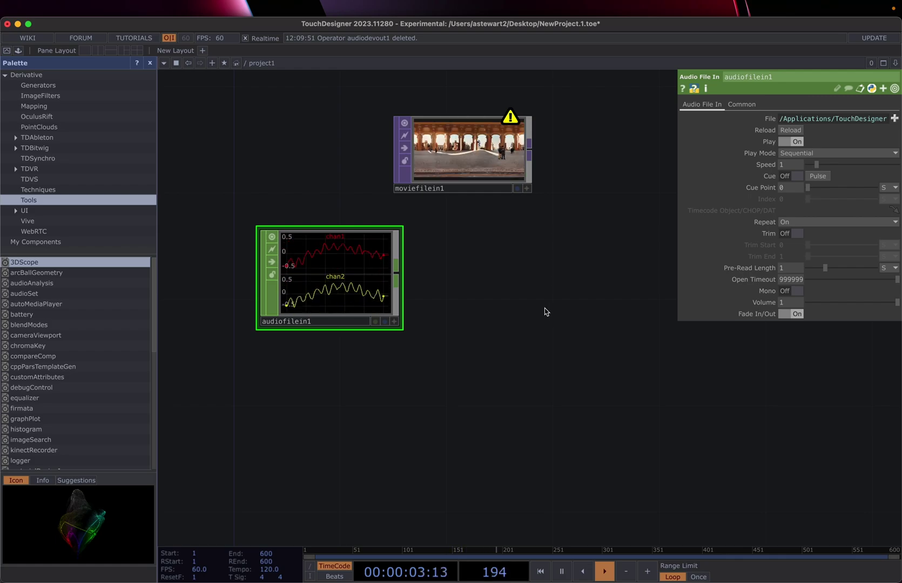
left_click_drag(333, 261, 360, 287)
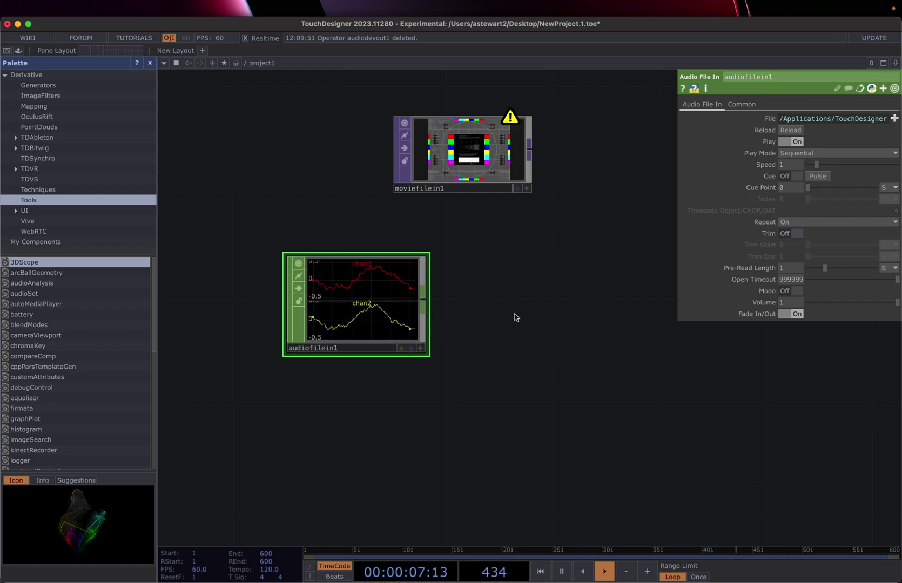
left_click_drag(477, 159, 362, 190)
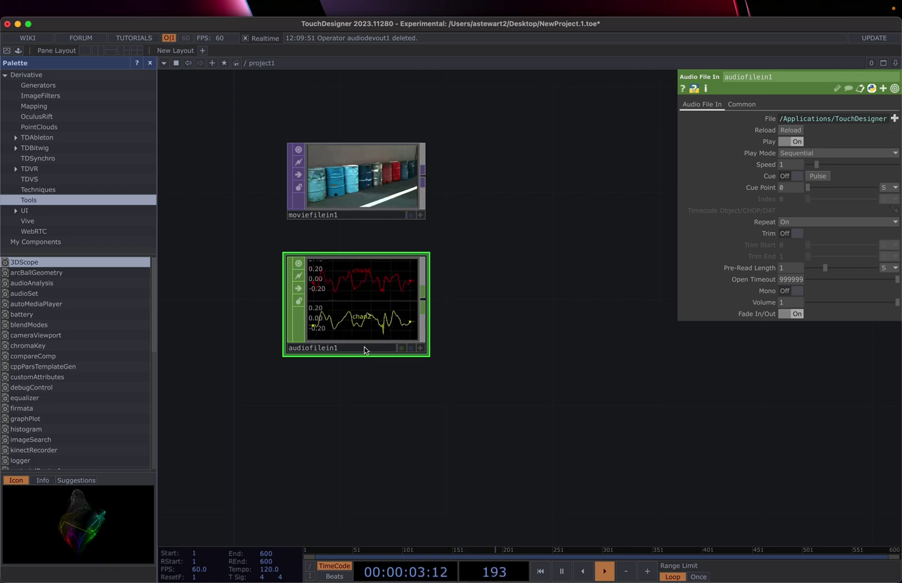
scroll(365, 349, "up", 5)
- Toggle audiofilein1's Play off and on, then drag its Speed down to 0.13
scroll(364, 349, "up", 2)
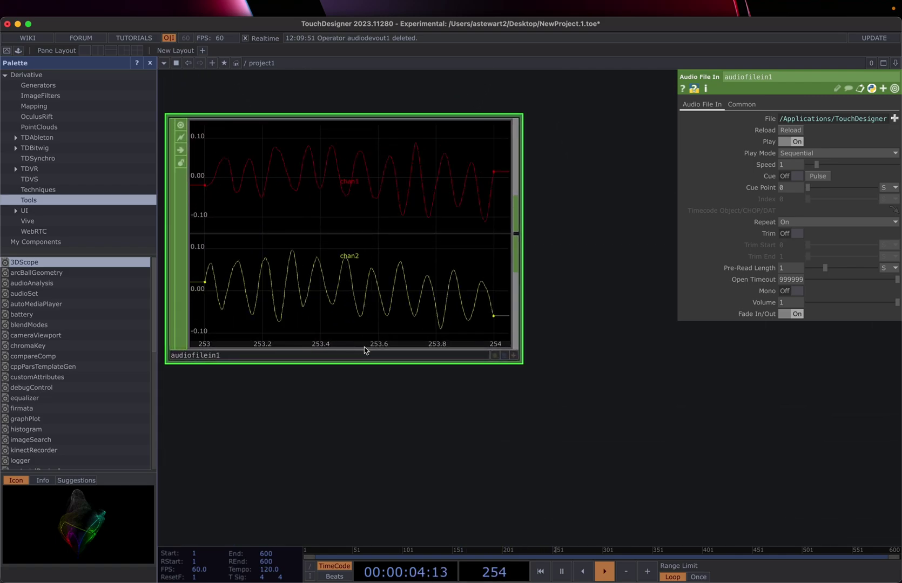
left_click(790, 142)
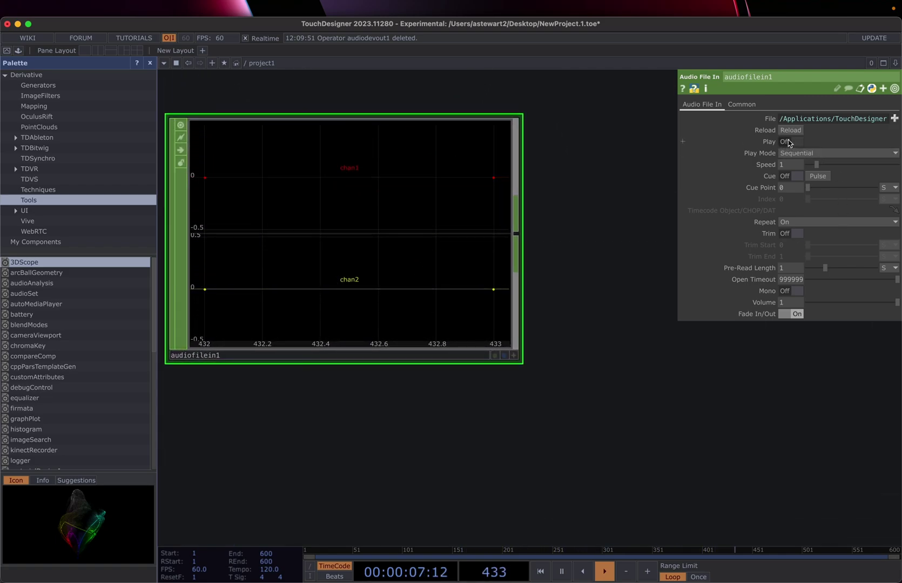
left_click(789, 142)
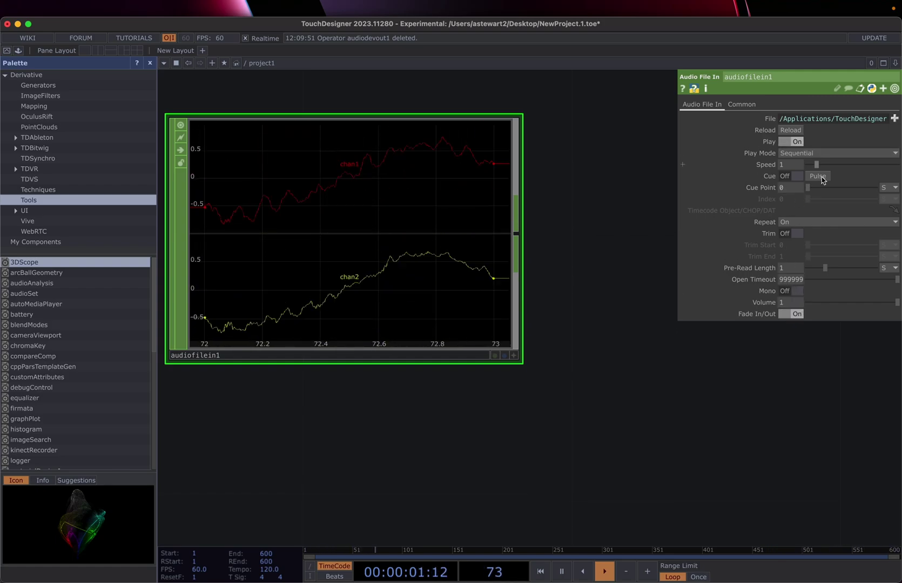
left_click_drag(817, 164, 809, 167)
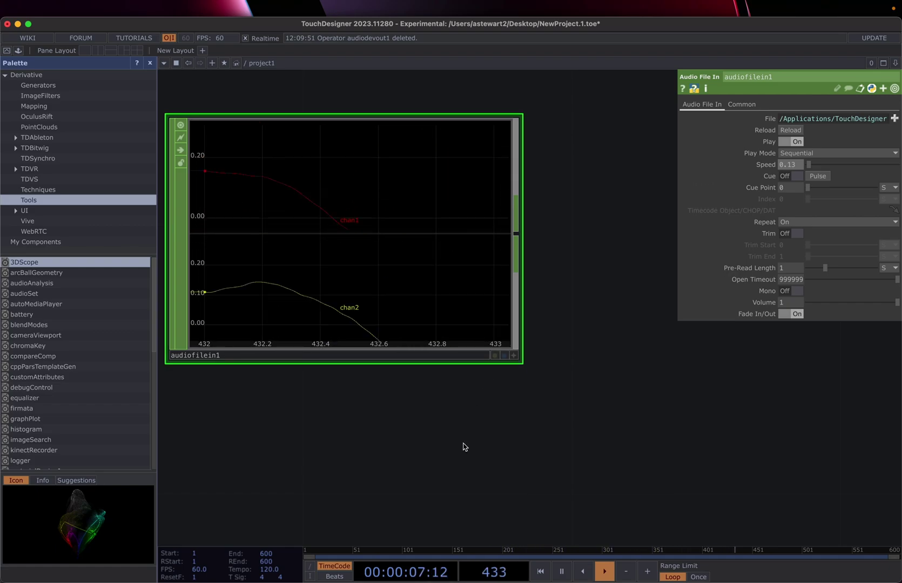
scroll(463, 443, "down", 2)
scroll(464, 443, "down", 4)
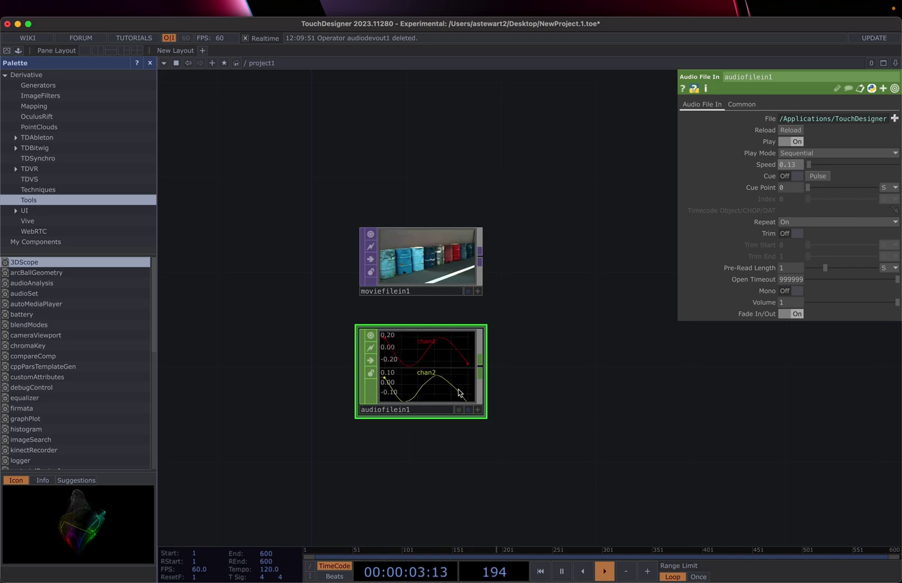
- Zoom out and recentre the two nodes, then open the OP Create Dialog's CHOP list
scroll(429, 458, "down", 4)
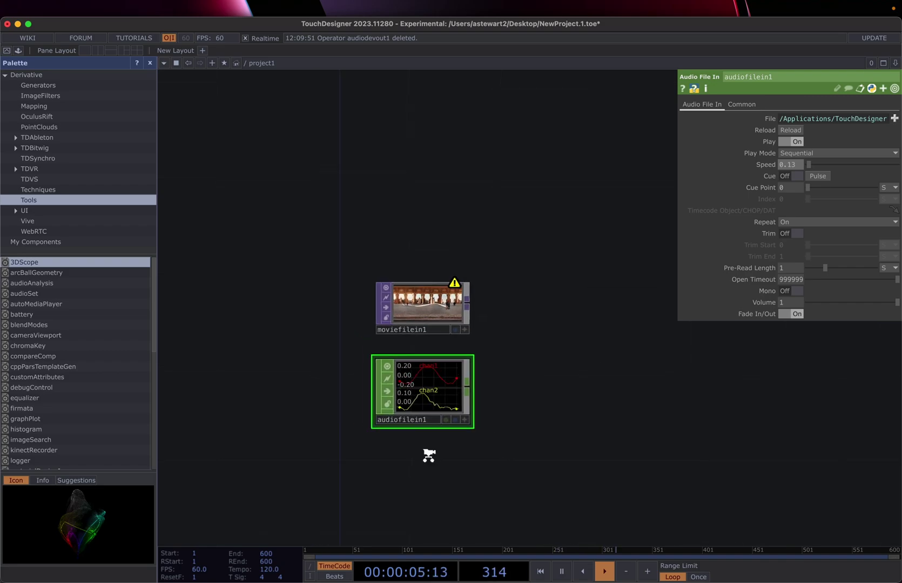
left_click_drag(427, 464, 406, 358)
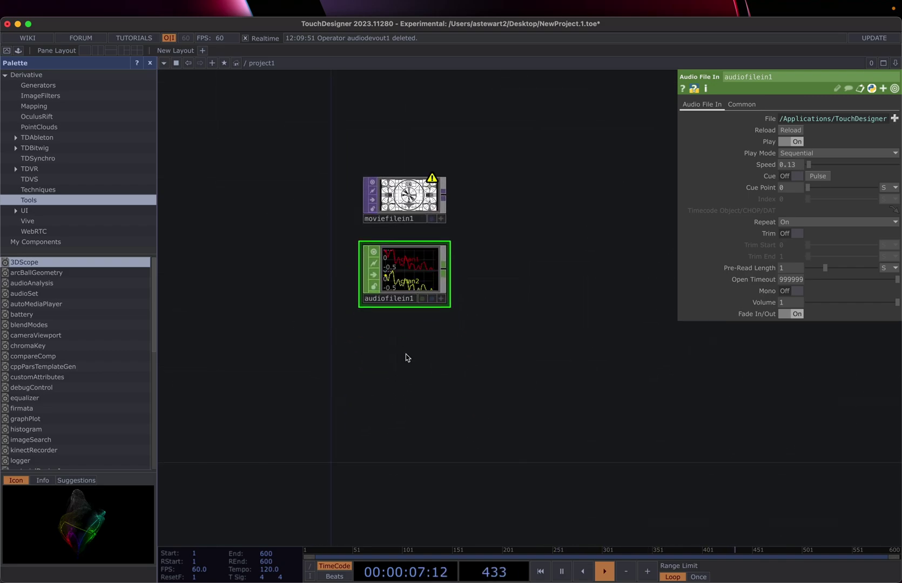
key("Tab")
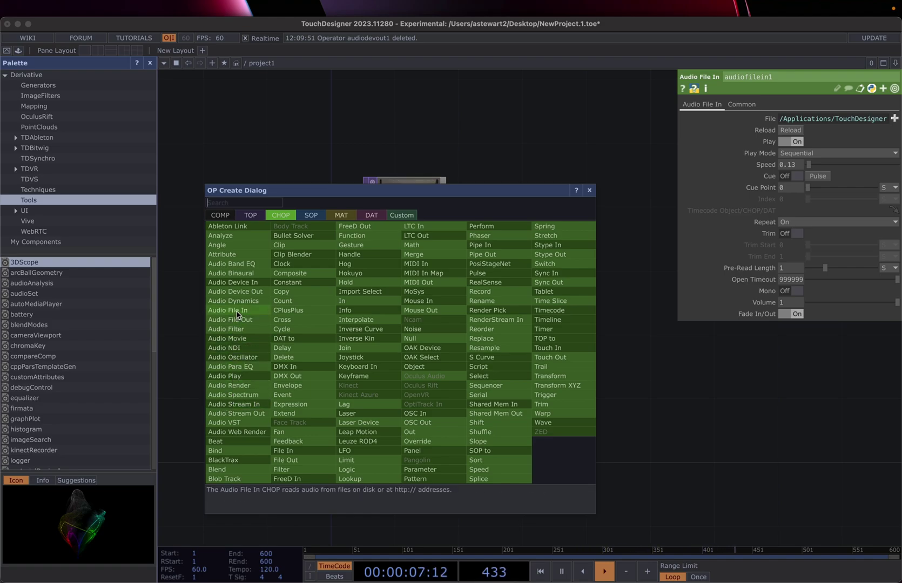
- Add an Audio Device In CHOP named audiodevin1 below audiofilein1
left_click(238, 283)
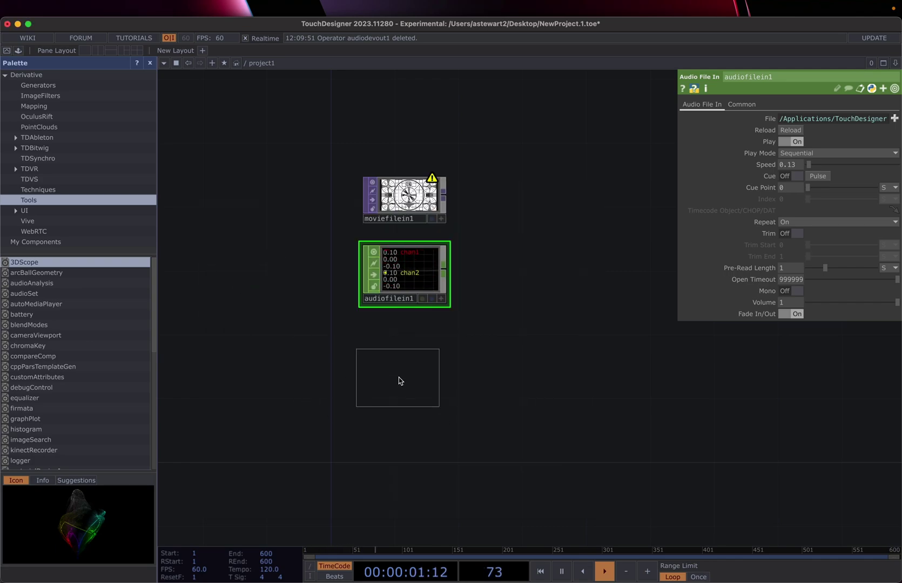
left_click(400, 380)
scroll(400, 437, "up", 3)
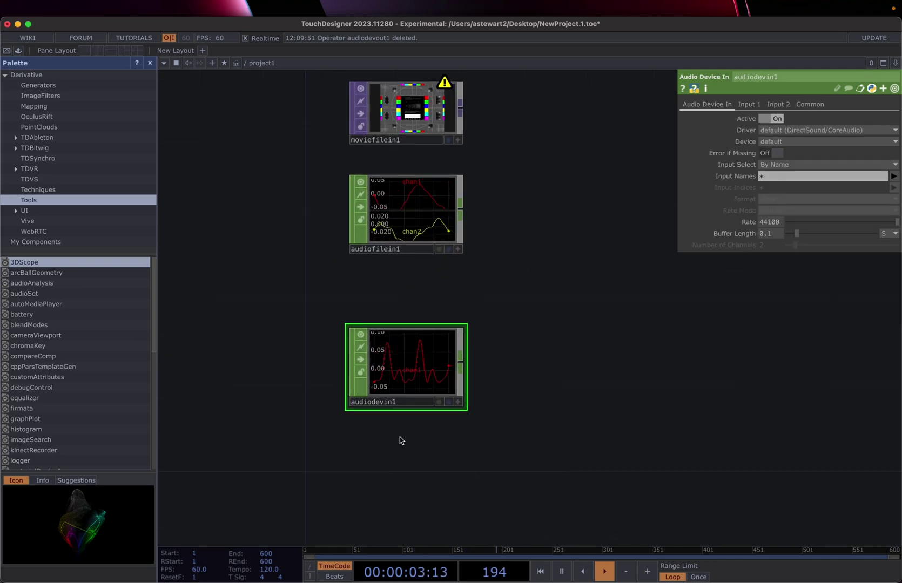
scroll(399, 437, "up", 4)
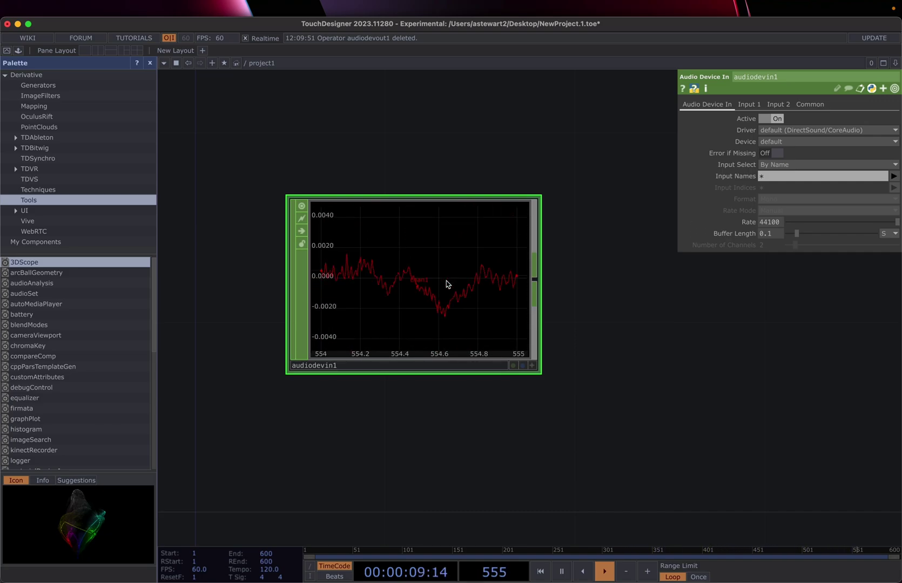
scroll(446, 283, "down", 4)
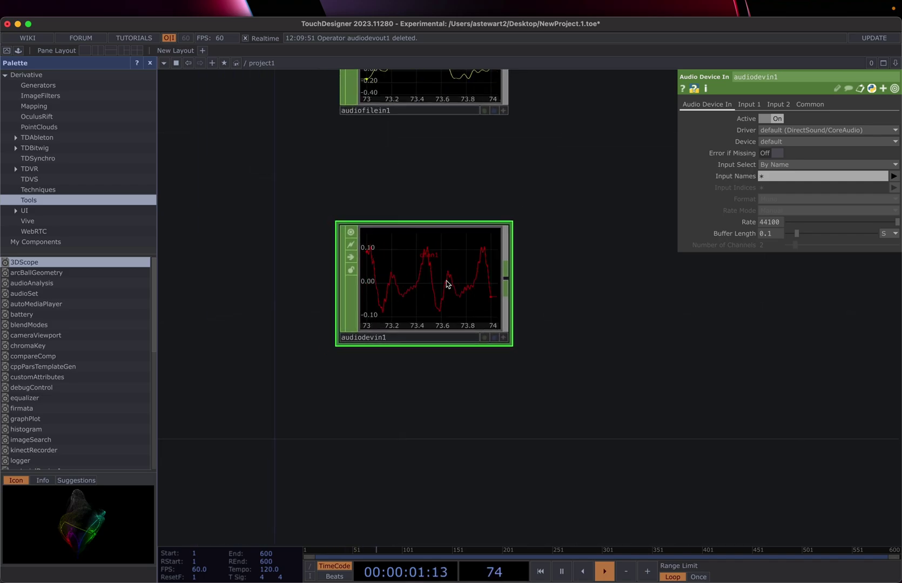
scroll(446, 283, "down", 2)
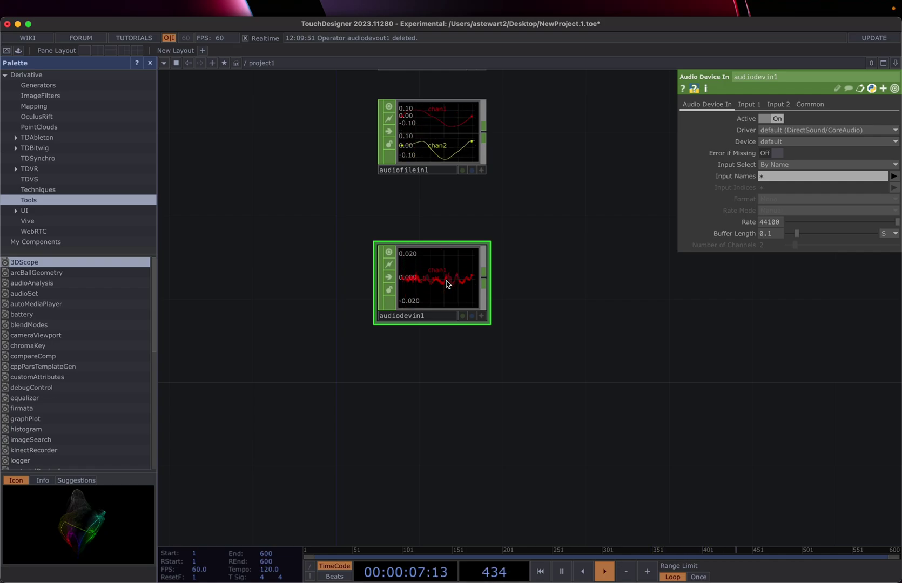
scroll(446, 283, "down", 4)
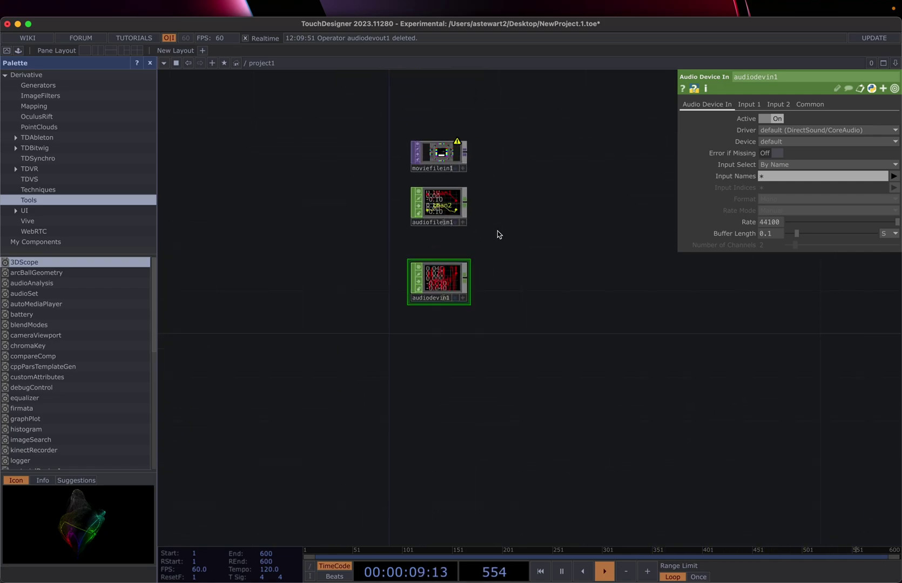
scroll(497, 230, "up", 2)
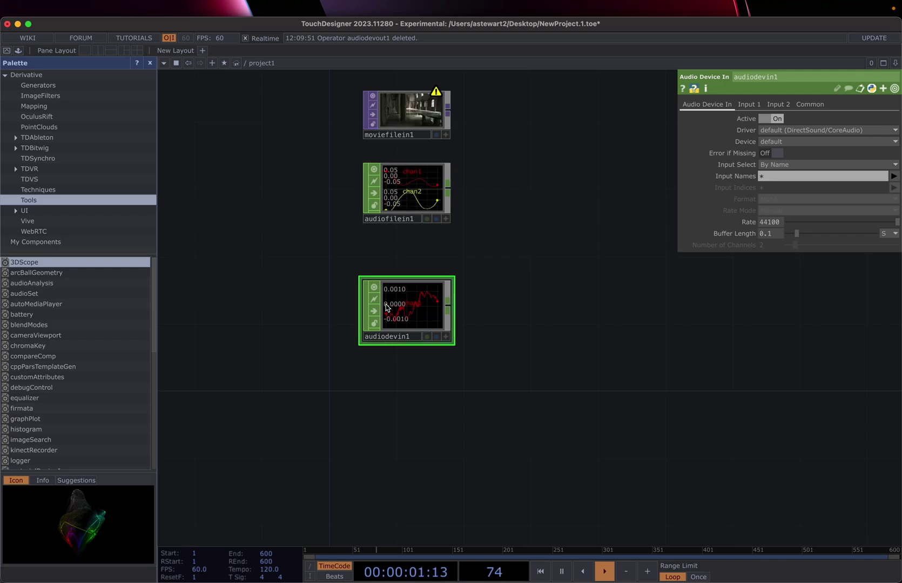
- Space audiodevin1 and audiofilein1 further apart and reopen the operator creation list
left_click_drag(386, 306, 386, 339)
left_click_drag(394, 184, 395, 235)
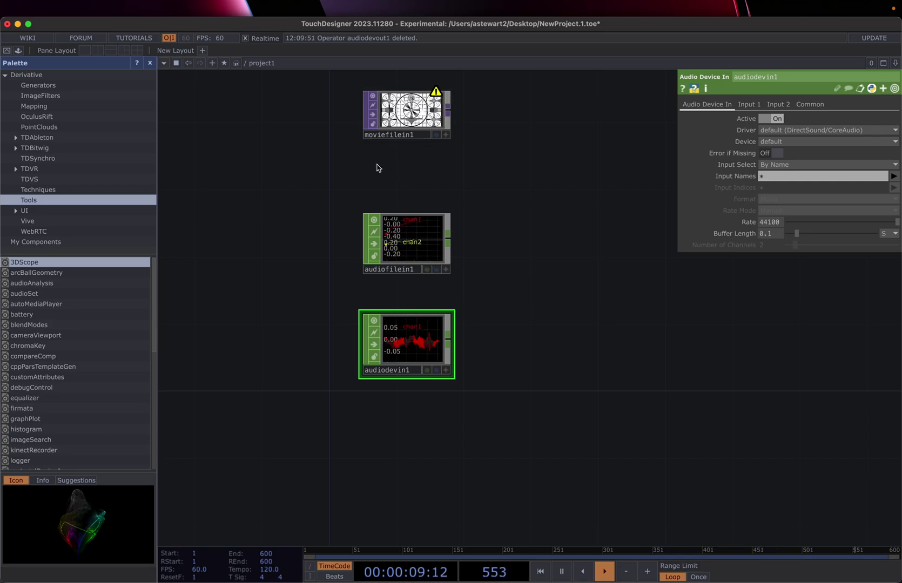
key("Tab")
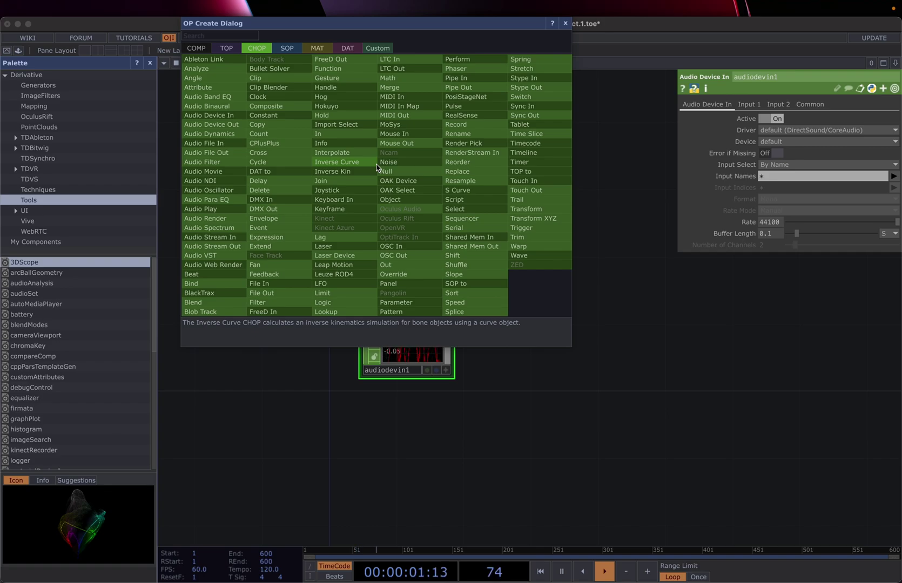
- Add a Video Device In TOP, videodevin1, between moviefilein1 and audiofilein1
left_click(226, 48)
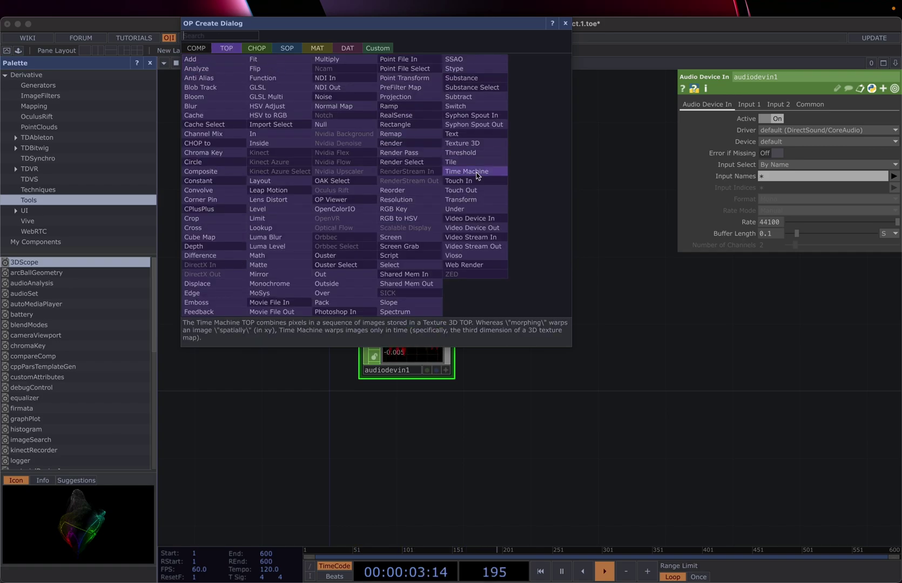
left_click(480, 219)
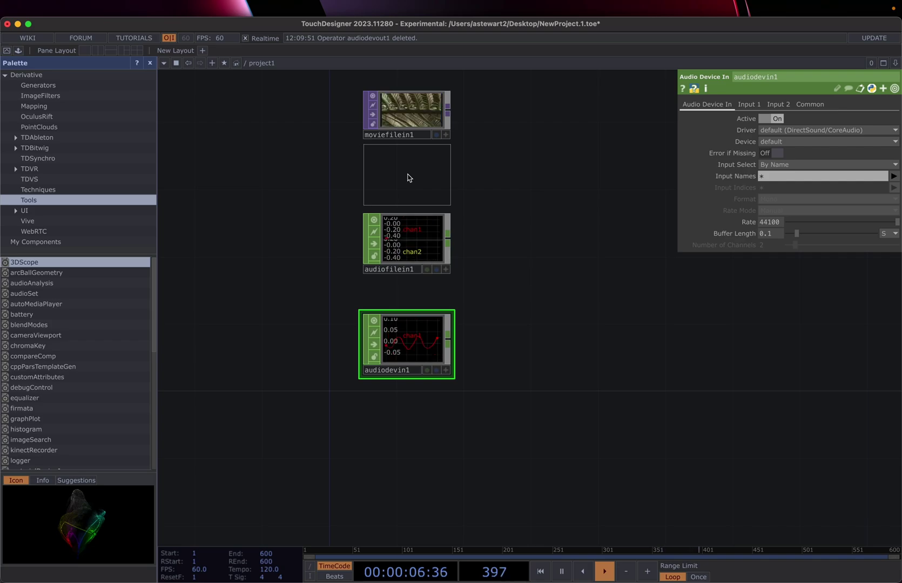
left_click(408, 177)
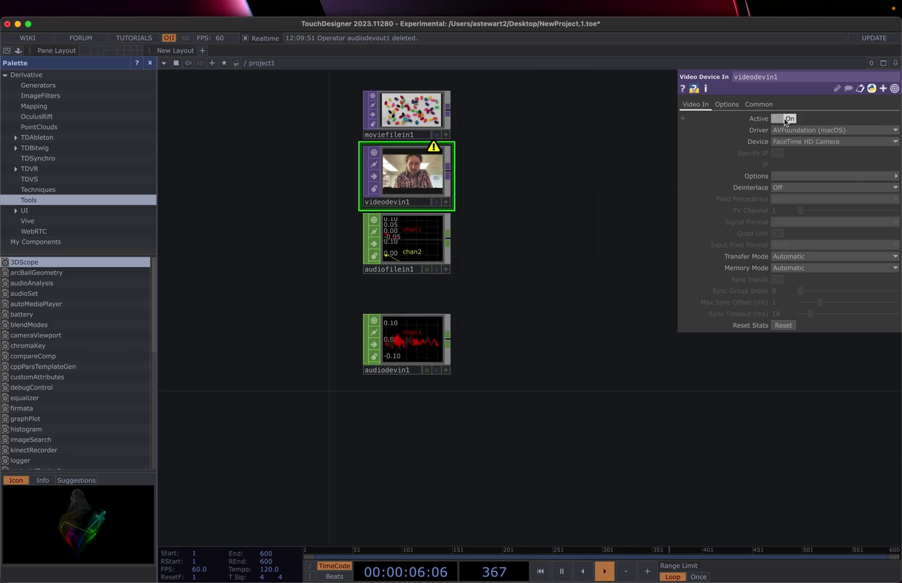
- Toggle videodevin1's Active off and on and keep the AVFoundation (macOS) driver
left_click(785, 120)
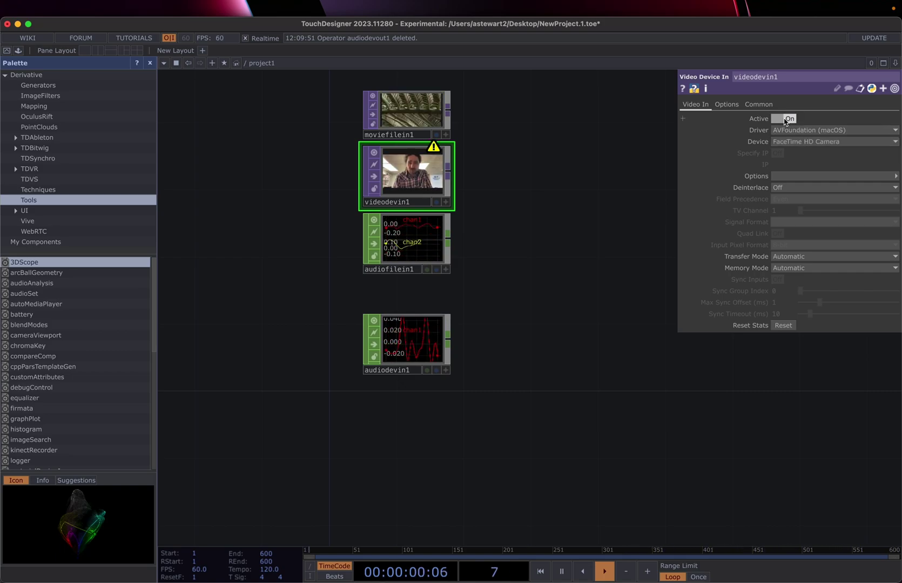
left_click(791, 122)
left_click(795, 131)
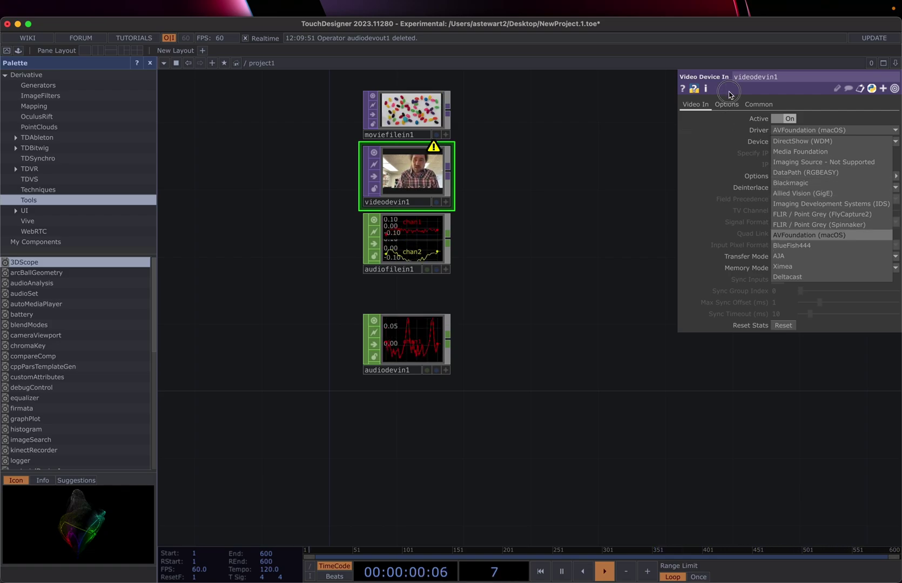
left_click(728, 91)
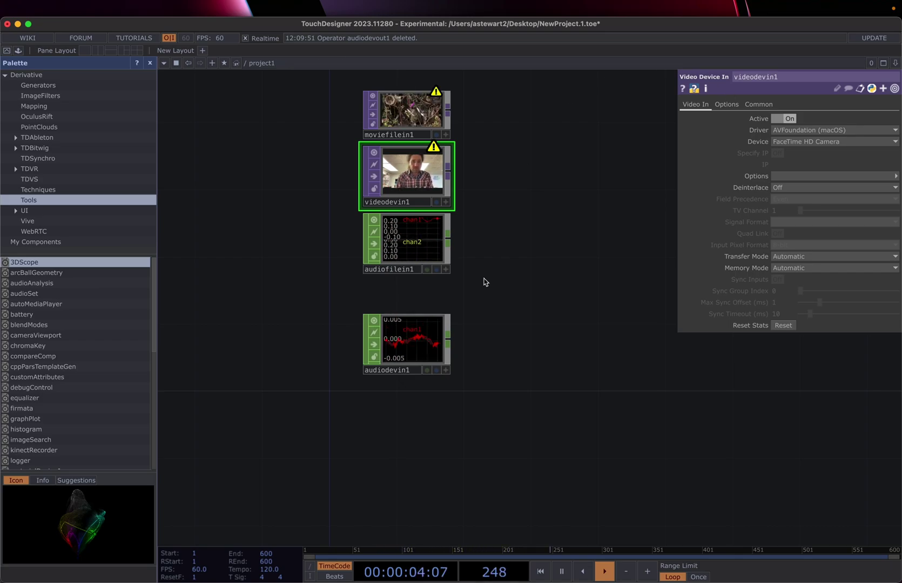
- Zoom out and pan the network up and left to free canvas below the four inputs
scroll(374, 305, "down", 3)
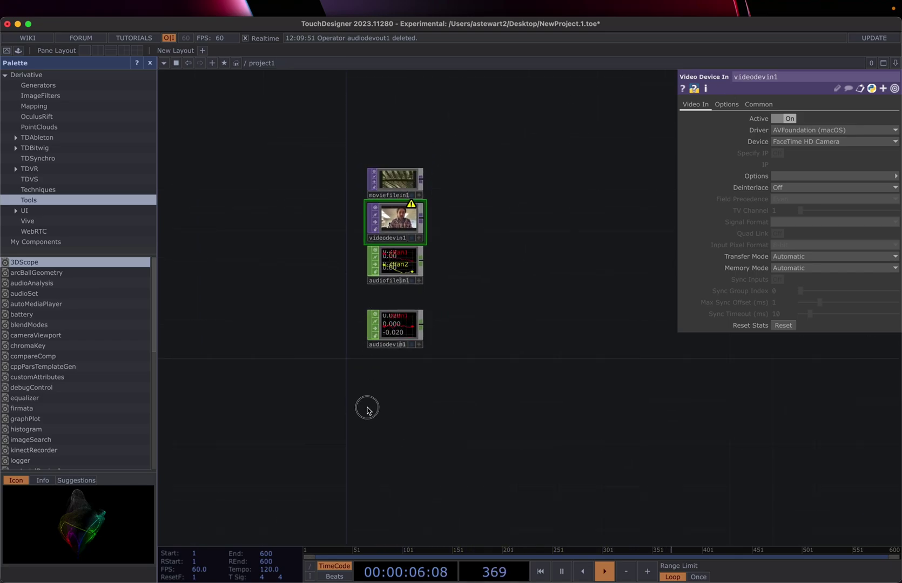
left_click_drag(367, 409, 366, 352)
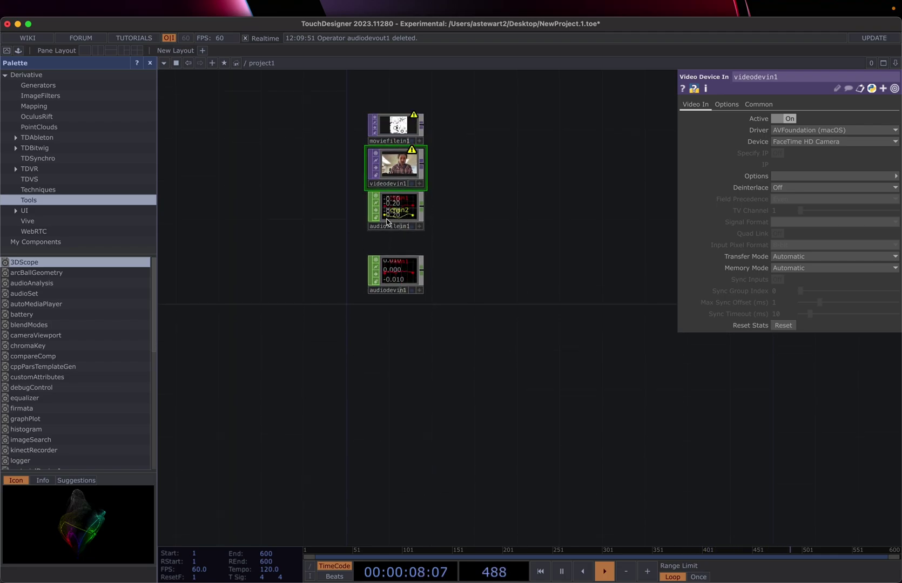
scroll(378, 335, "down", 2)
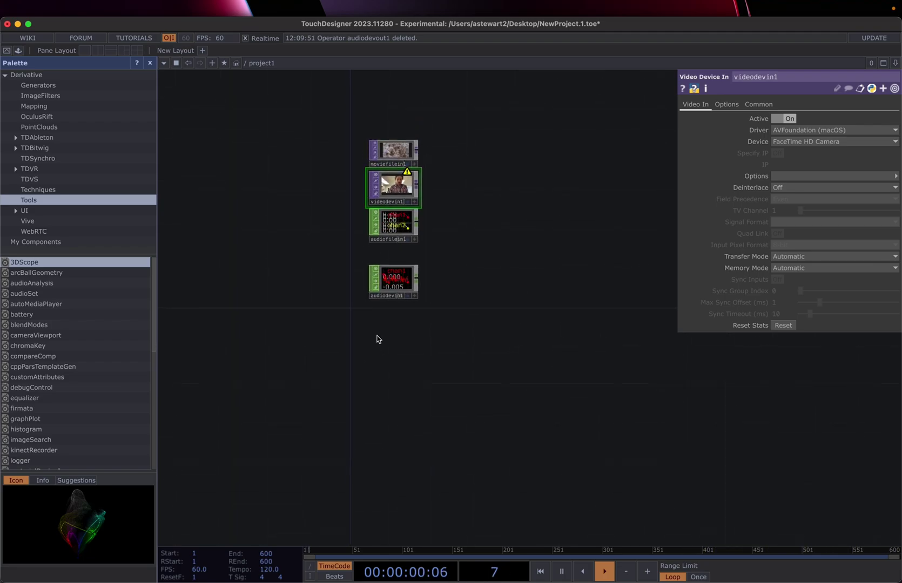
left_click_drag(378, 352, 342, 280)
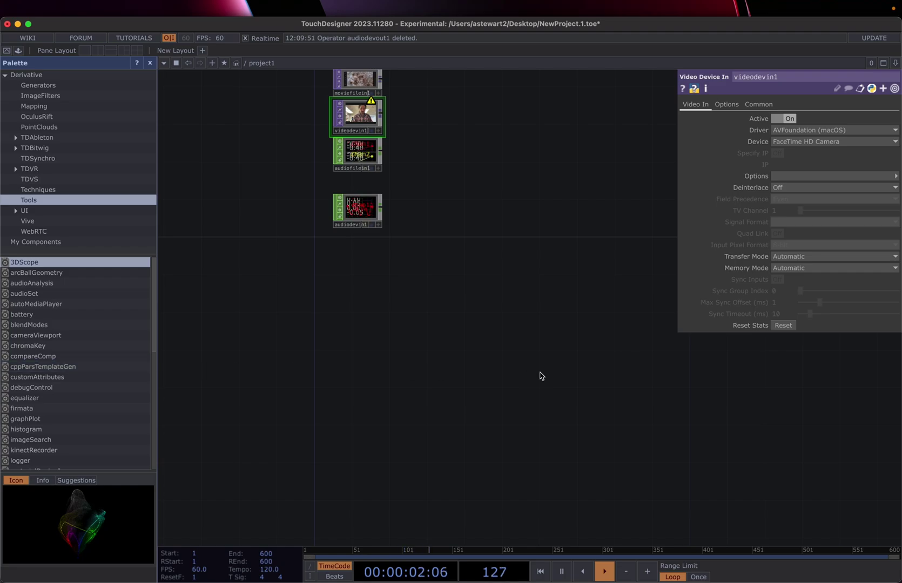
- Search 'mou' in the CHOP list and place a Mouse In CHOP, mousein1, below audiodevin1
double_click(347, 285)
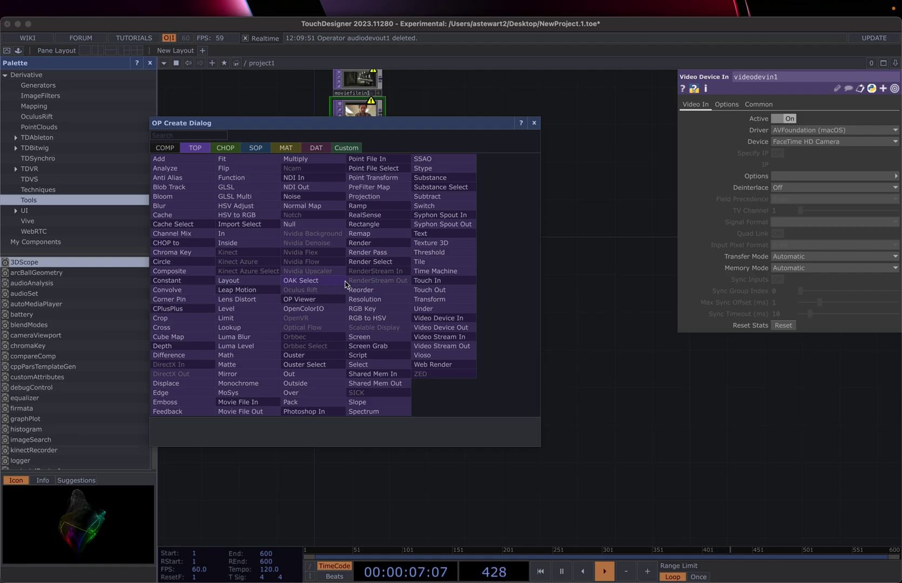
left_click(227, 148)
type("mou")
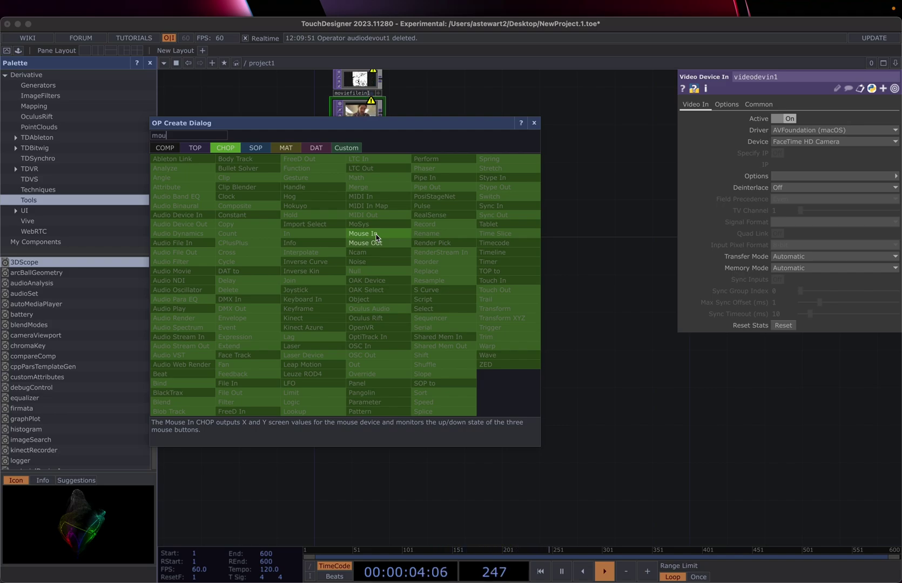
left_click(377, 238)
left_click(357, 279)
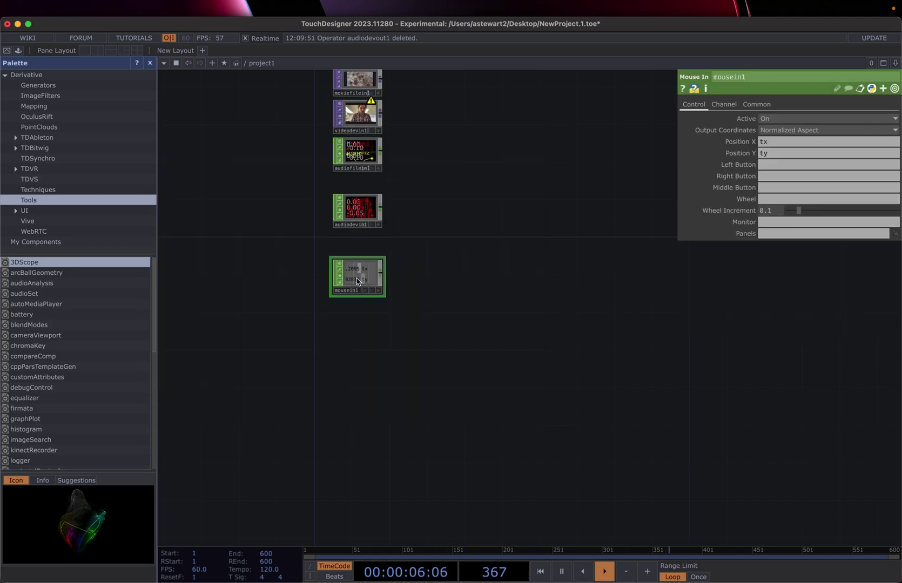
scroll(349, 311, "up", 6)
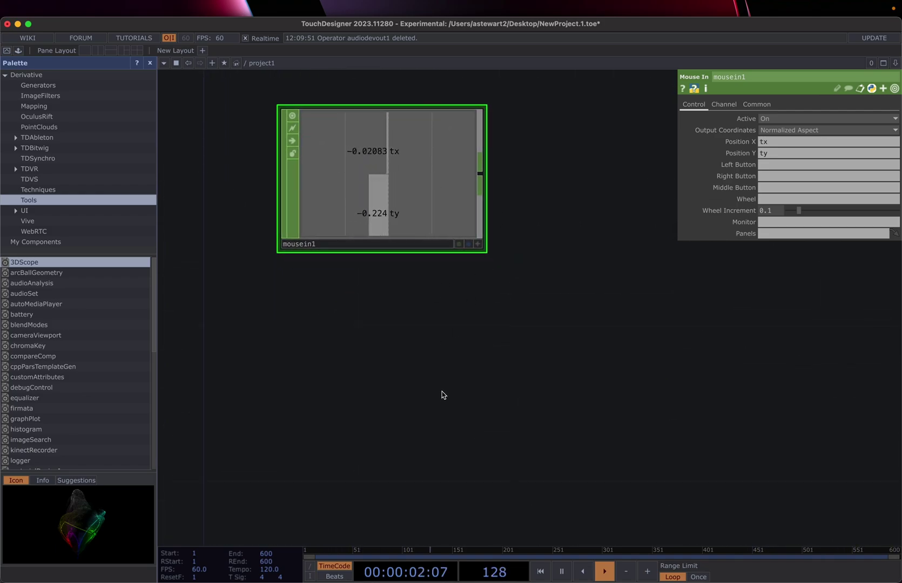
mouse_move(412, 3)
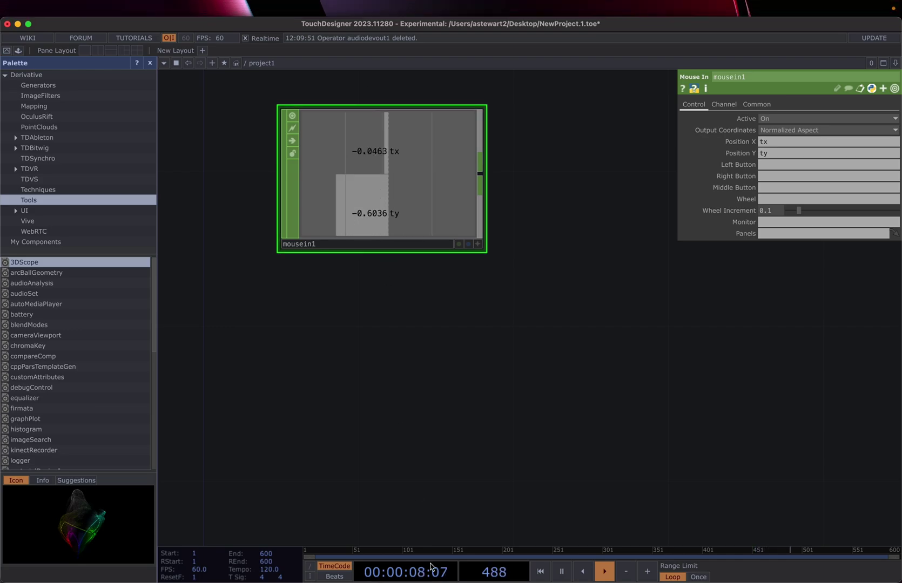
mouse_move(441, 582)
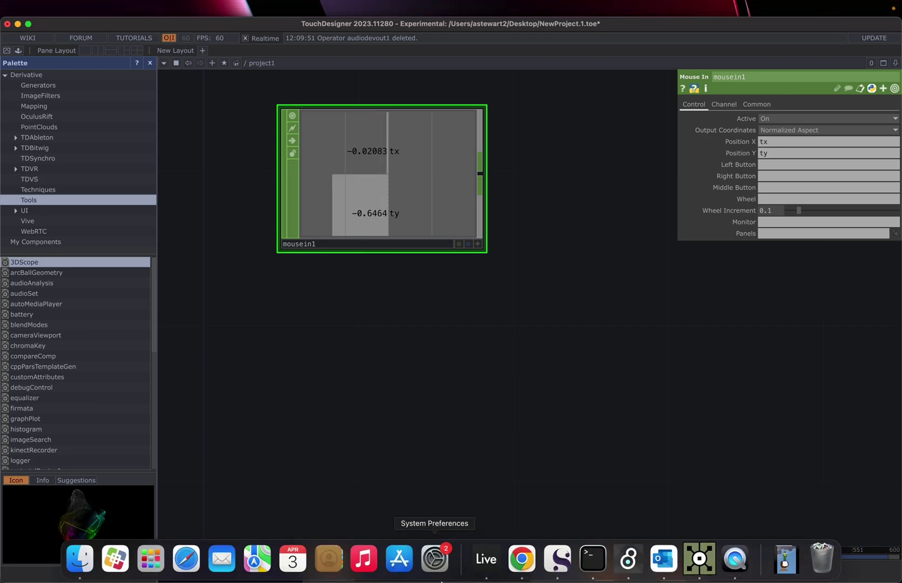
mouse_move(367, 4)
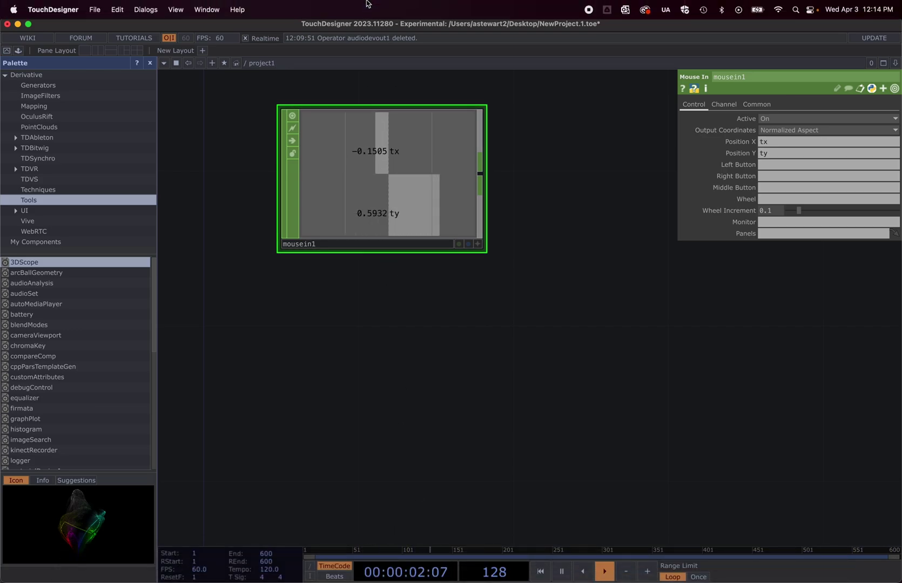
mouse_move(399, 581)
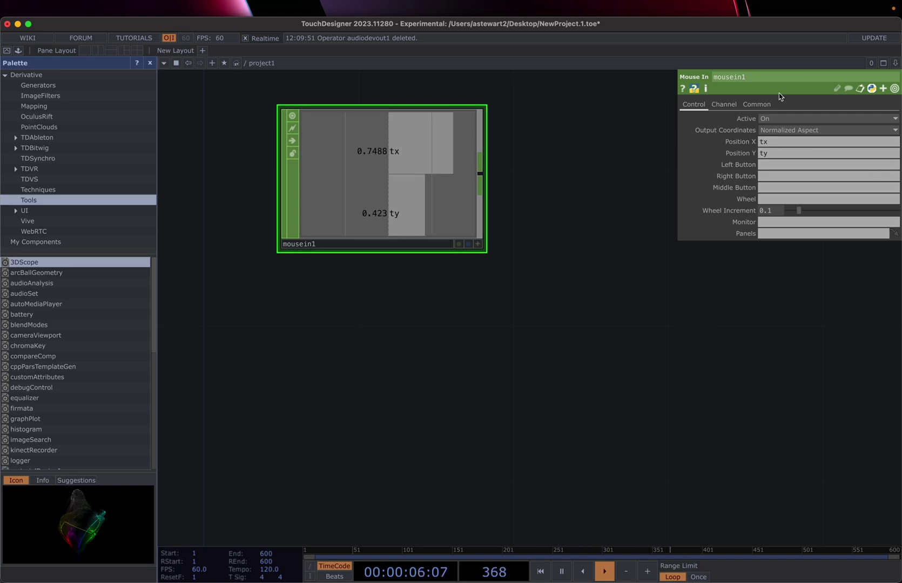
- Browse mousein1's parameter pages and switch Output Coordinates to Normalized
left_click(757, 105)
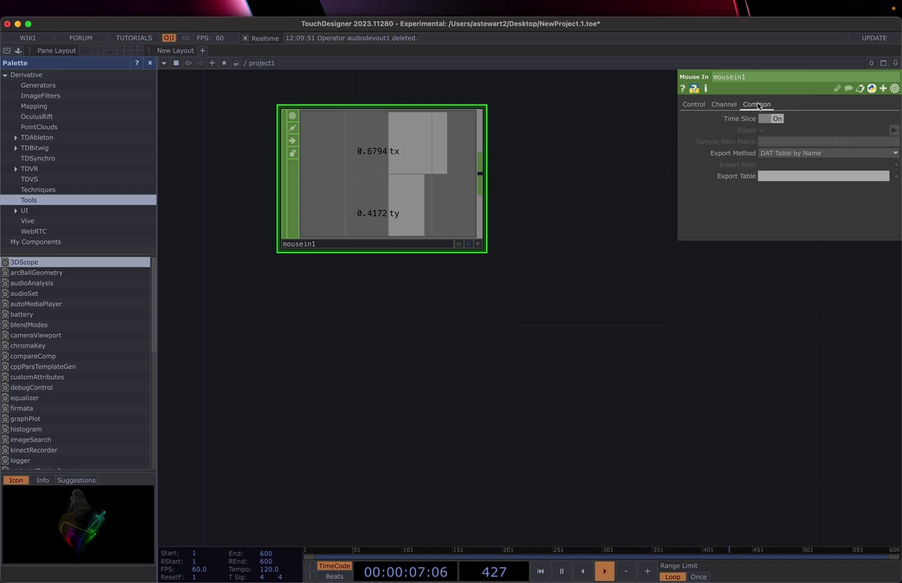
left_click(724, 105)
left_click(695, 105)
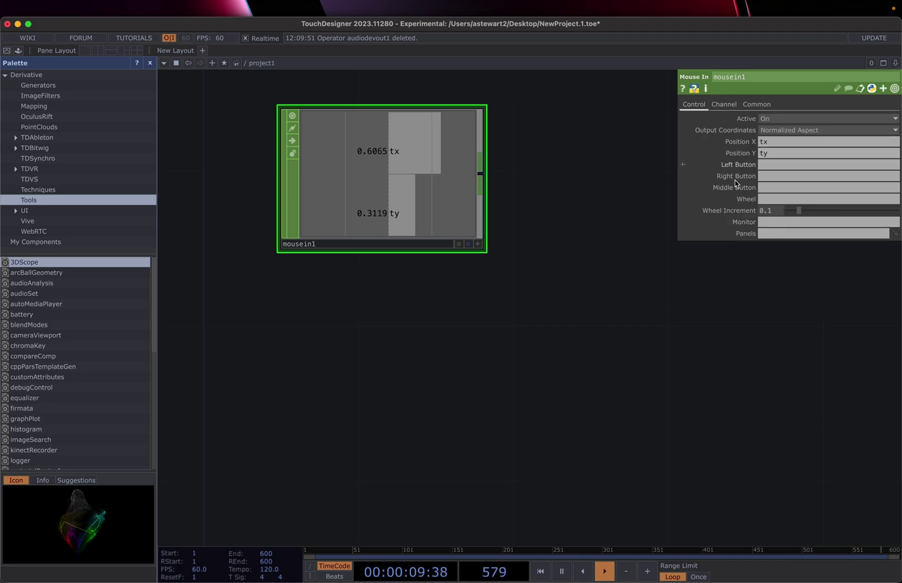
left_click(809, 131)
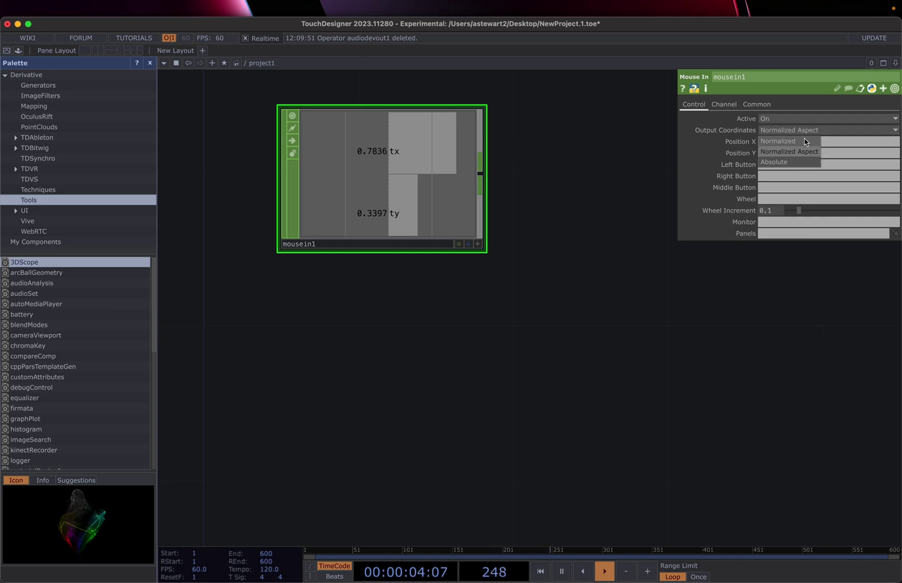
left_click(805, 141)
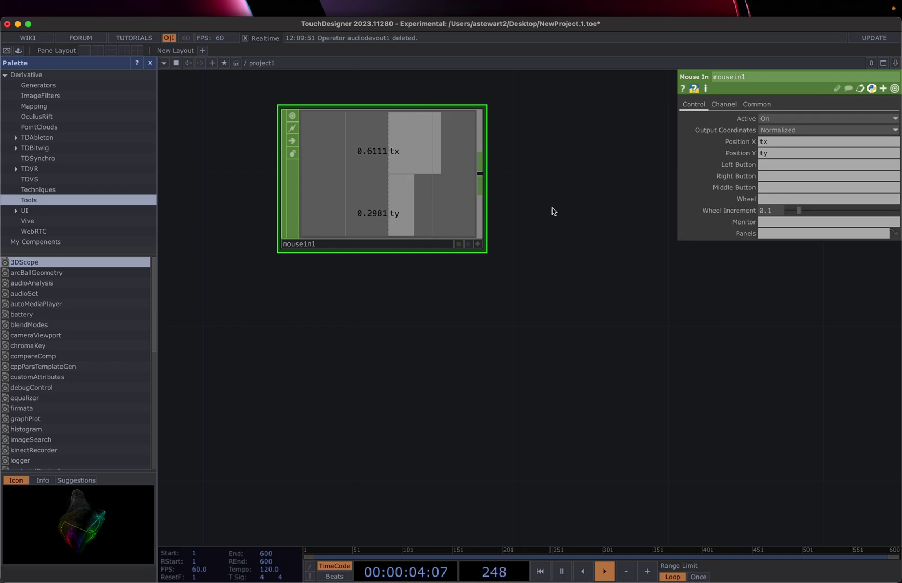
- Try Absolute output coordinates, then return mousein1 to Normalized Aspect and zoom out
left_click(786, 131)
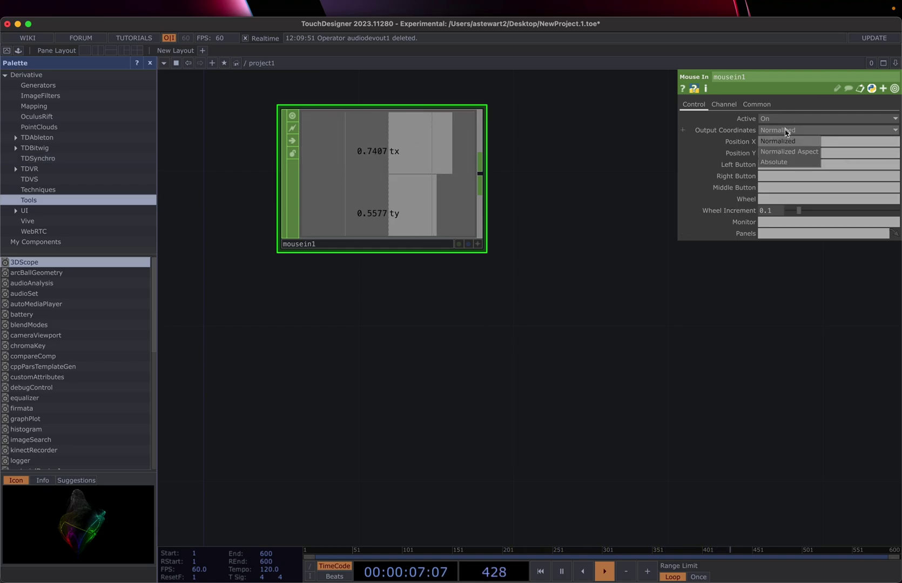
left_click(784, 161)
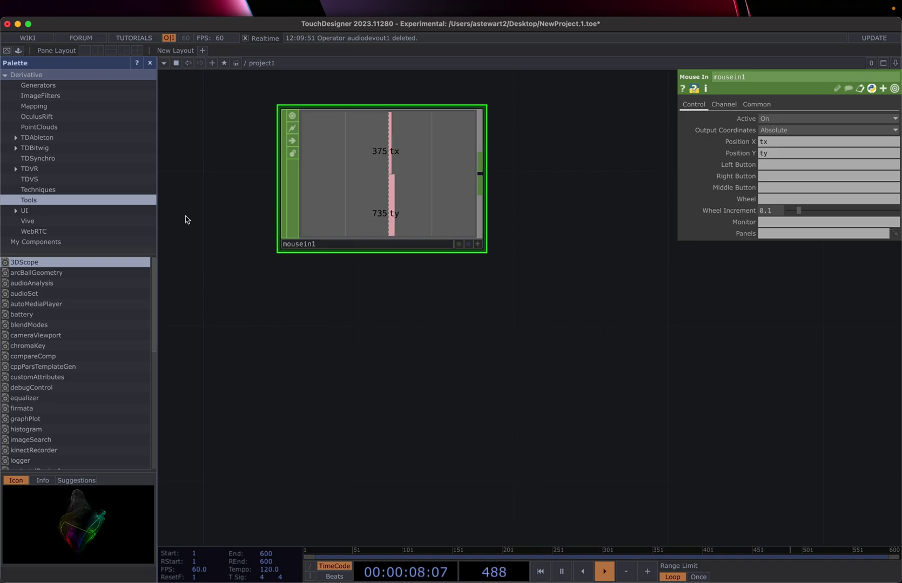
left_click(777, 129)
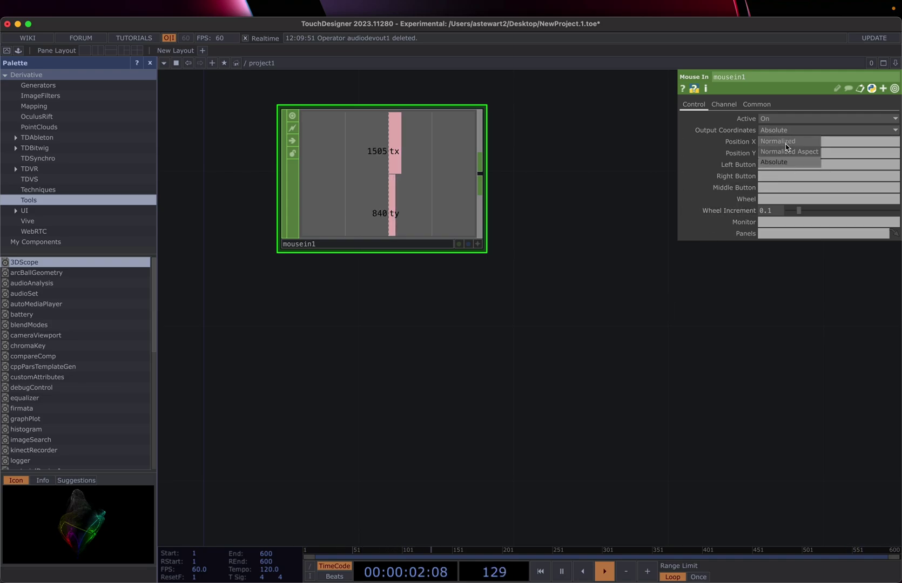
left_click(790, 151)
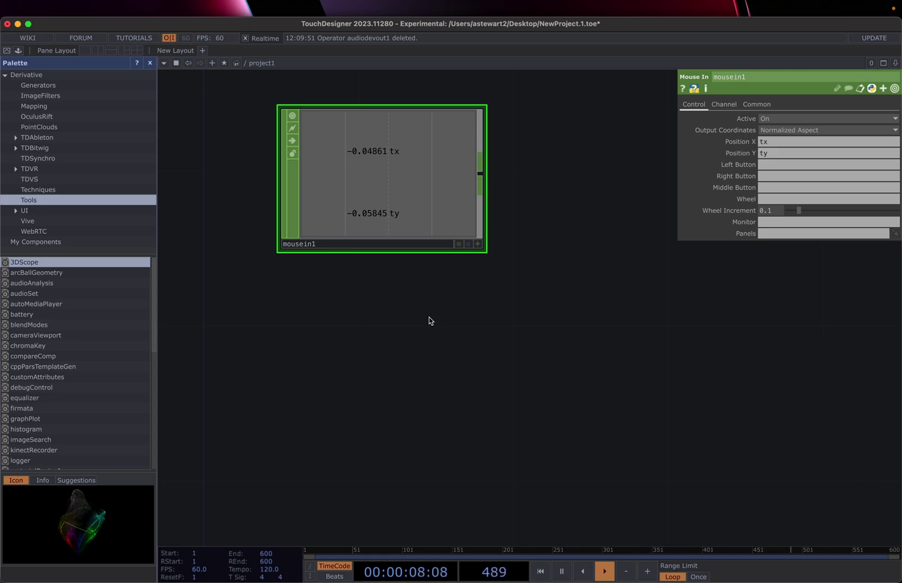
scroll(431, 320, "down", 5)
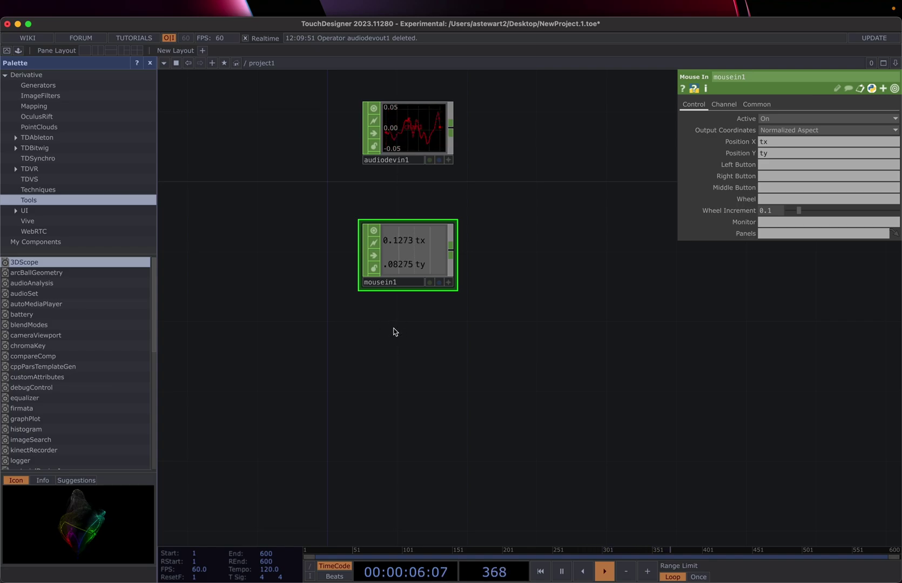
- Add a Keyboard In CHOP, keyboardin1, below mousein1 using a 'key' search
key("Tab")
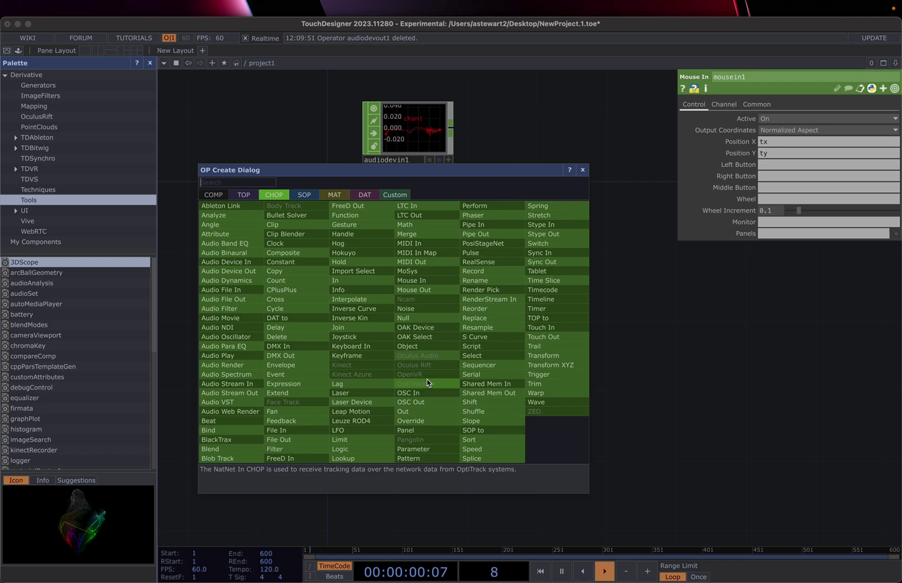
type("key")
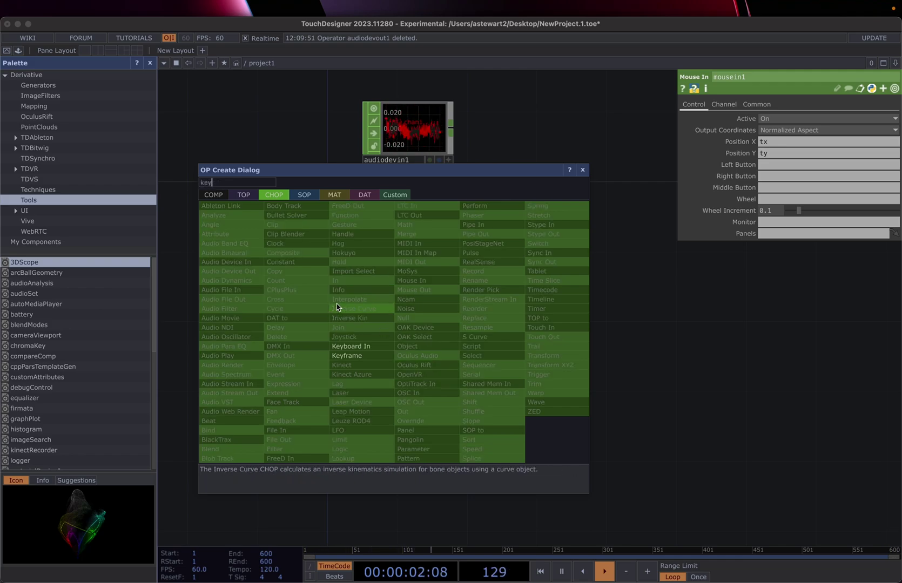
left_click(354, 349)
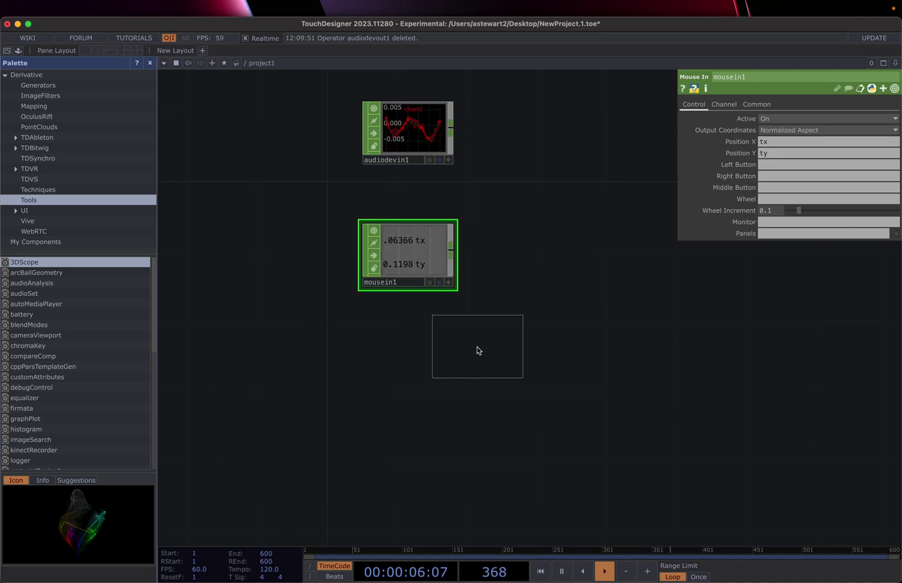
left_click(426, 359)
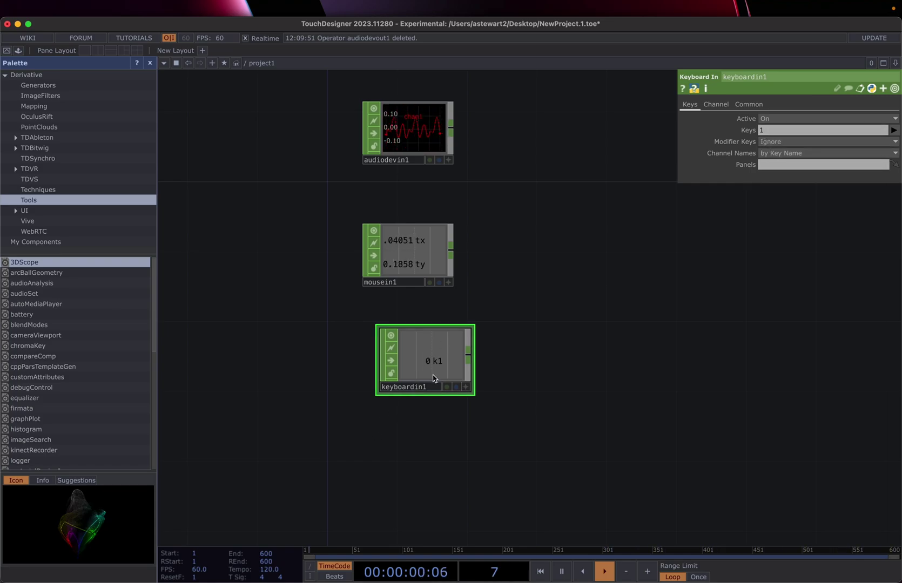
- Press 1 repeatedly to test keyboardin1's k1 channel
key("1")
key("1")
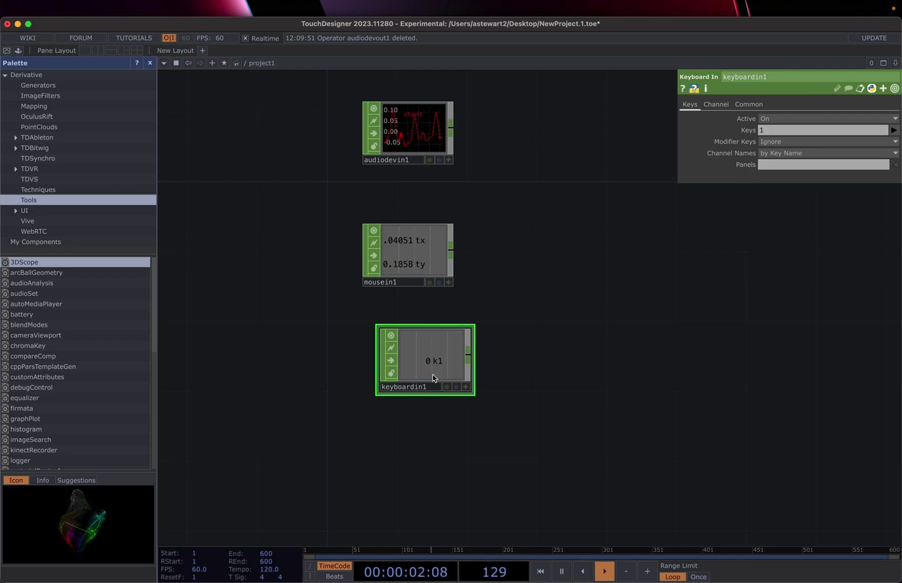
key("1")
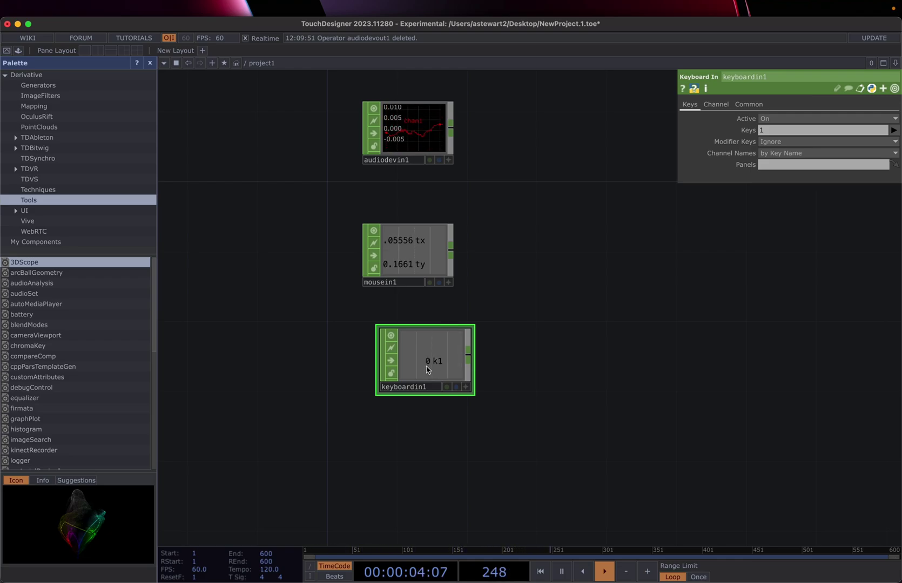
key("1")
key("1")
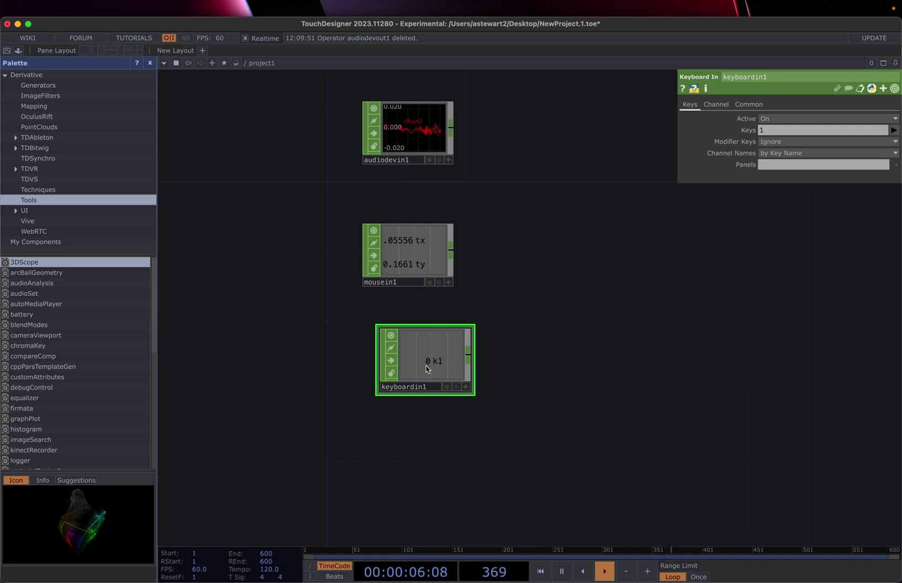
key("1")
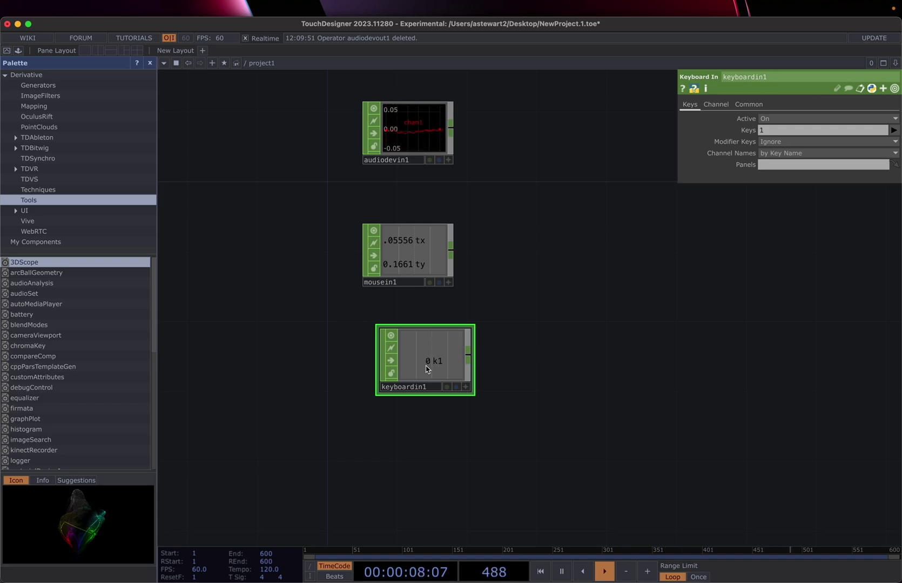
key("1")
key("1")
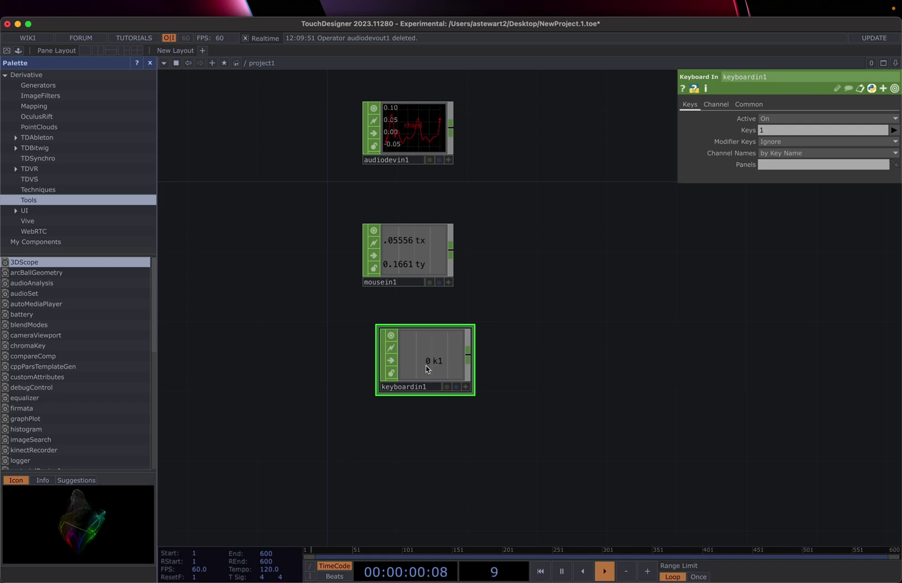
- Set keyboardin1's watched key to c, test the kc channel, then edit the Keys list again
left_click(759, 131)
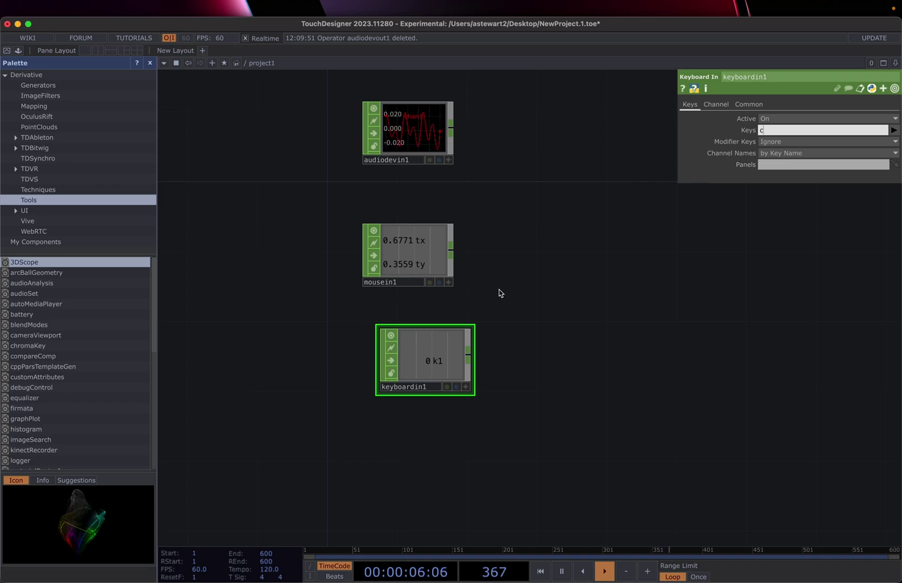
key("Return")
key("c")
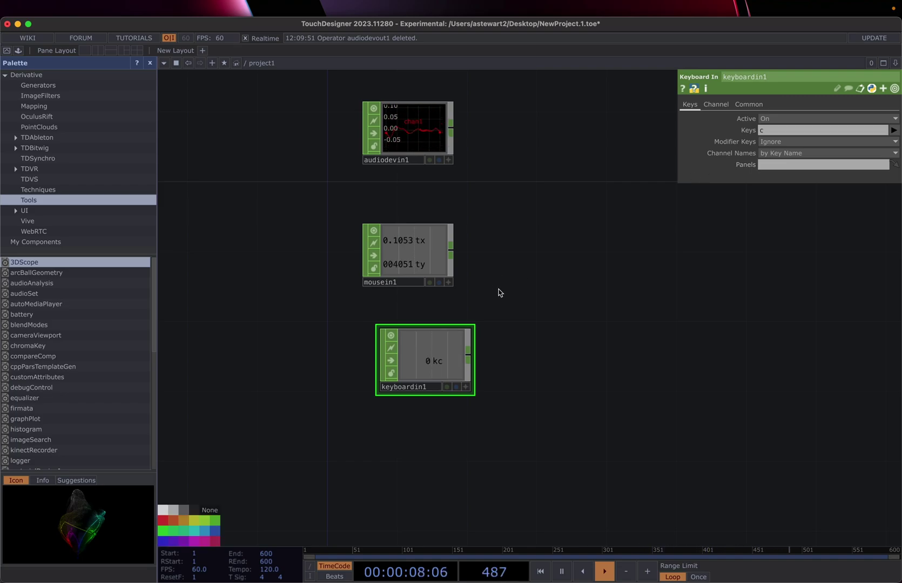
key("c")
key("c")
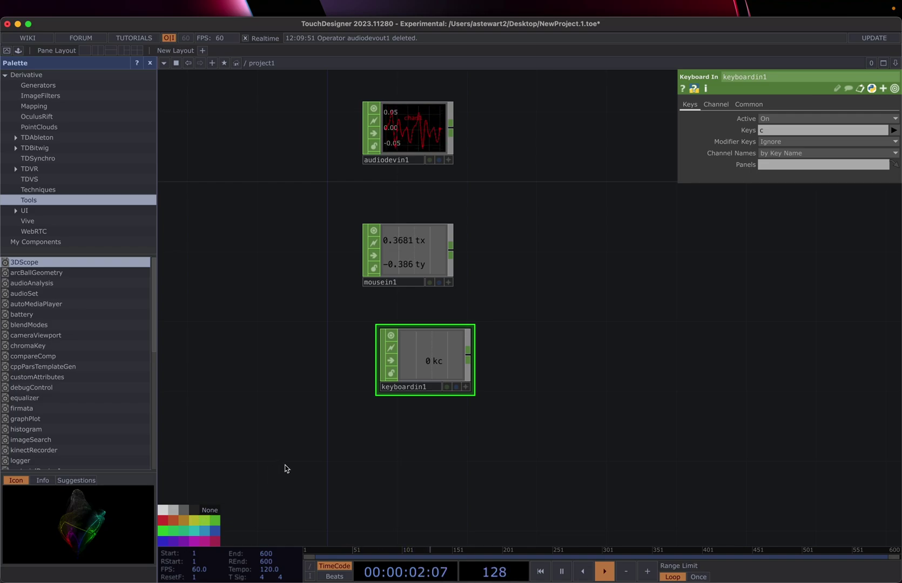
key("c")
key("c")
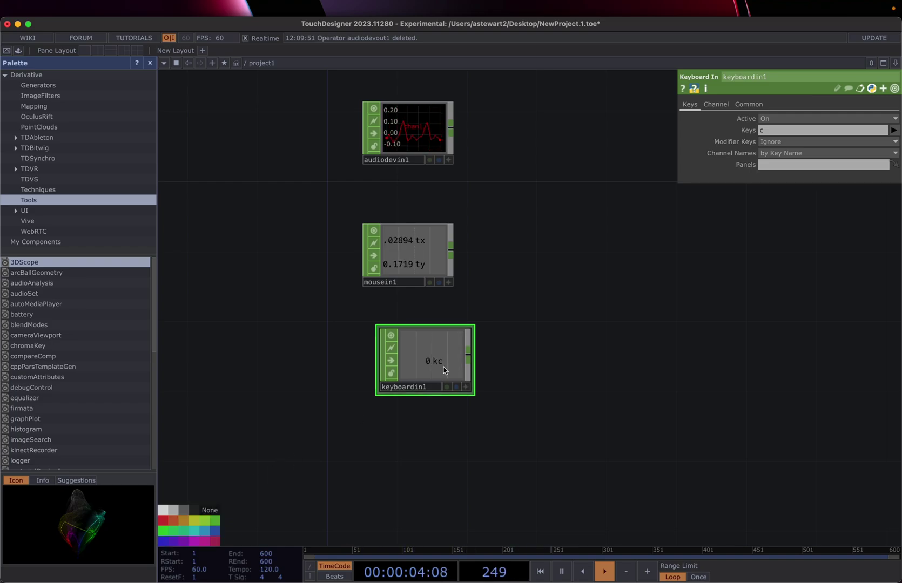
key("c")
key("c")
key("c")
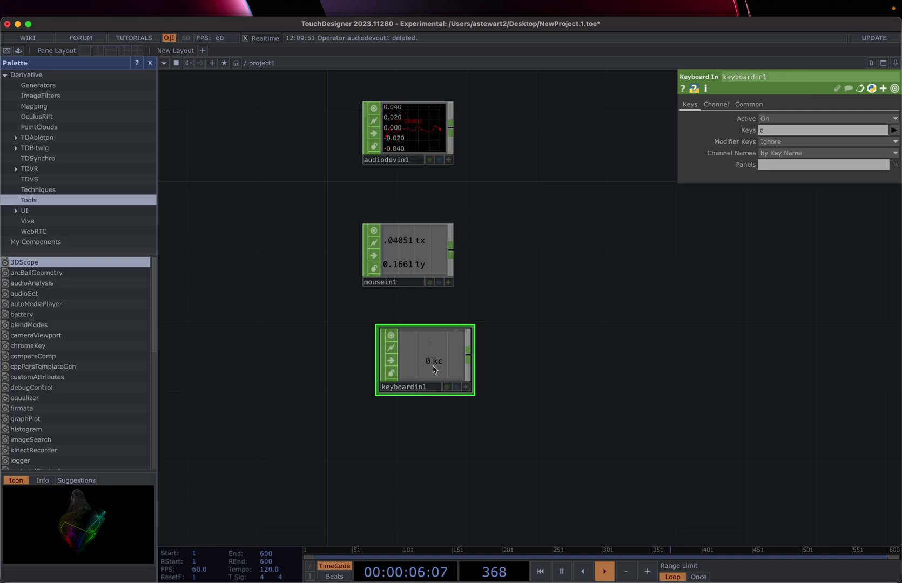
key("c")
key("c")
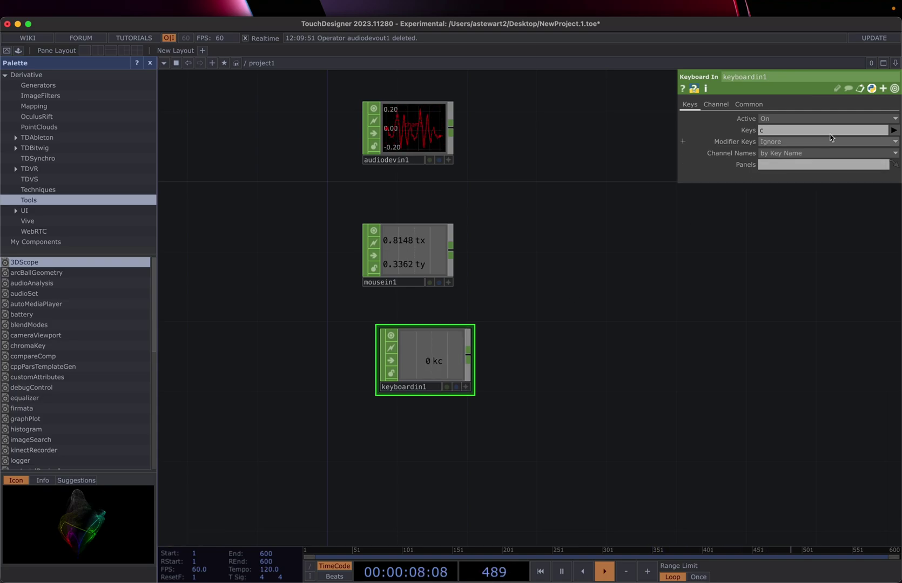
left_click(764, 133)
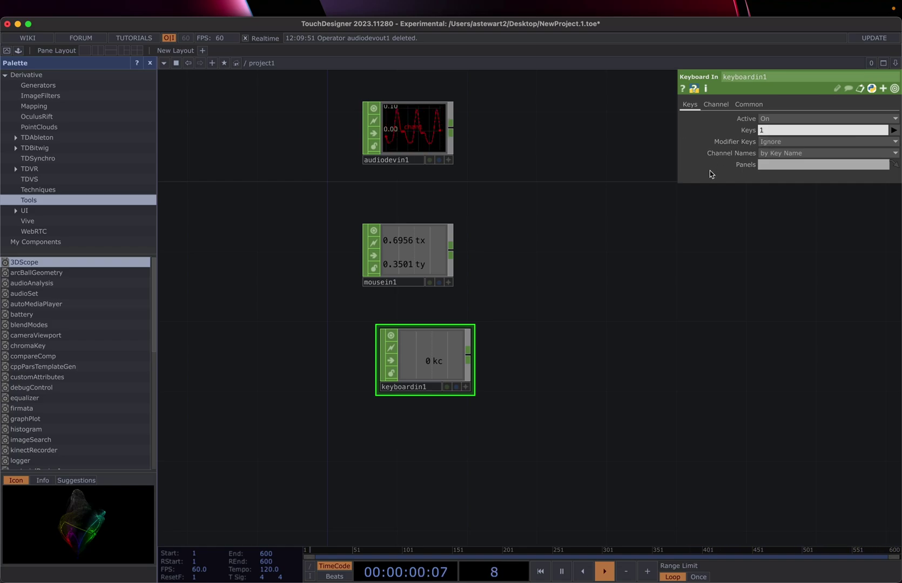
- Commit '1 2' as keyboardin1's watched keys and zoom in on the node
key("Return")
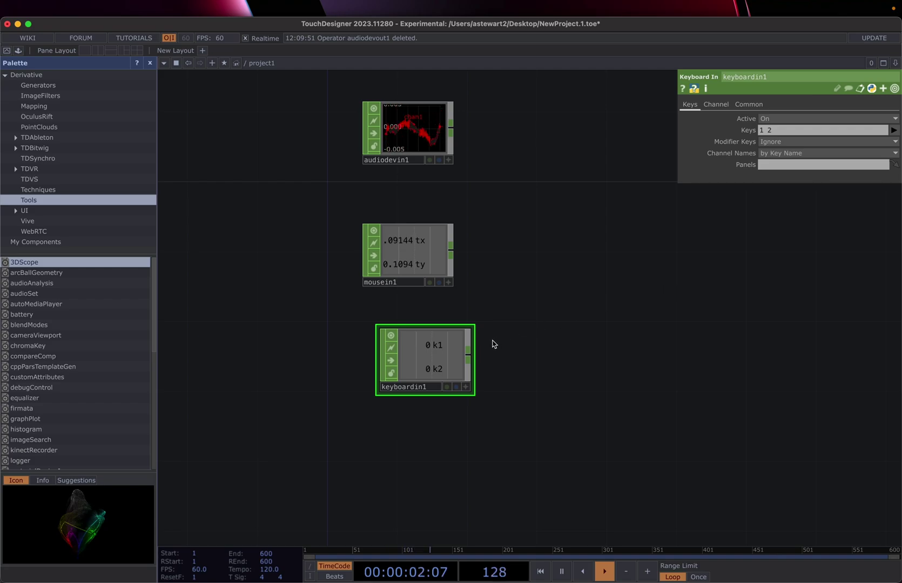
scroll(419, 367, "up", 2)
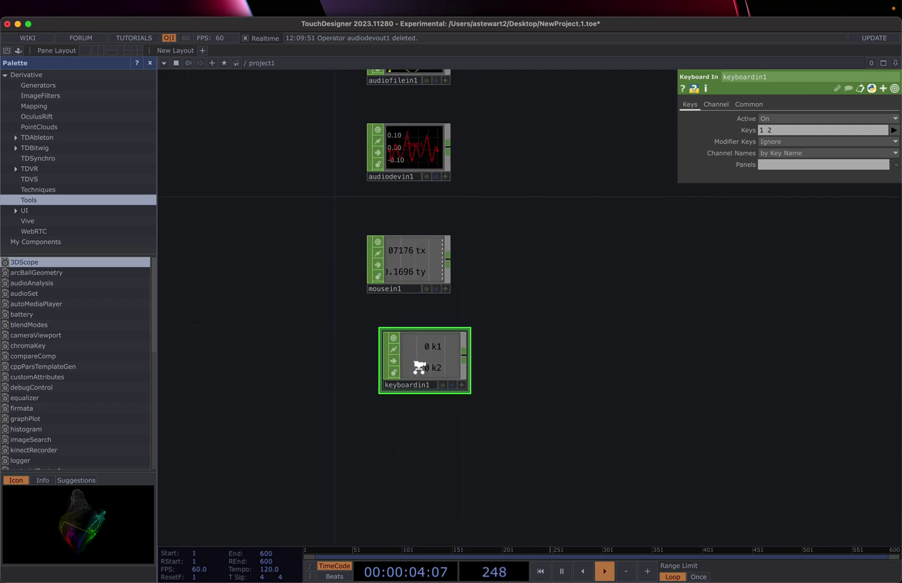
scroll(419, 368, "down", 2)
scroll(419, 368, "up", 4)
- Alternate pressing 1 and 2 to watch channels k1 and k2 respond
key("1")
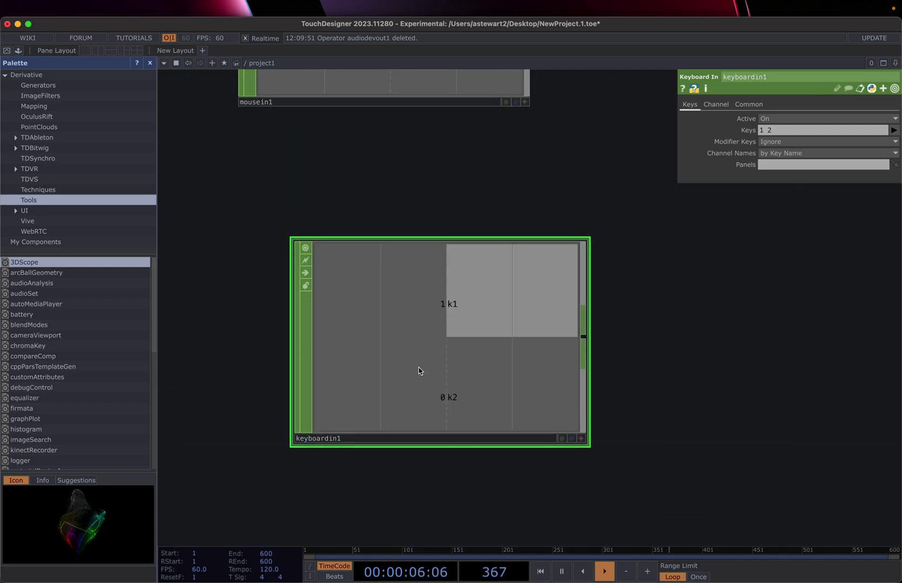
key("2")
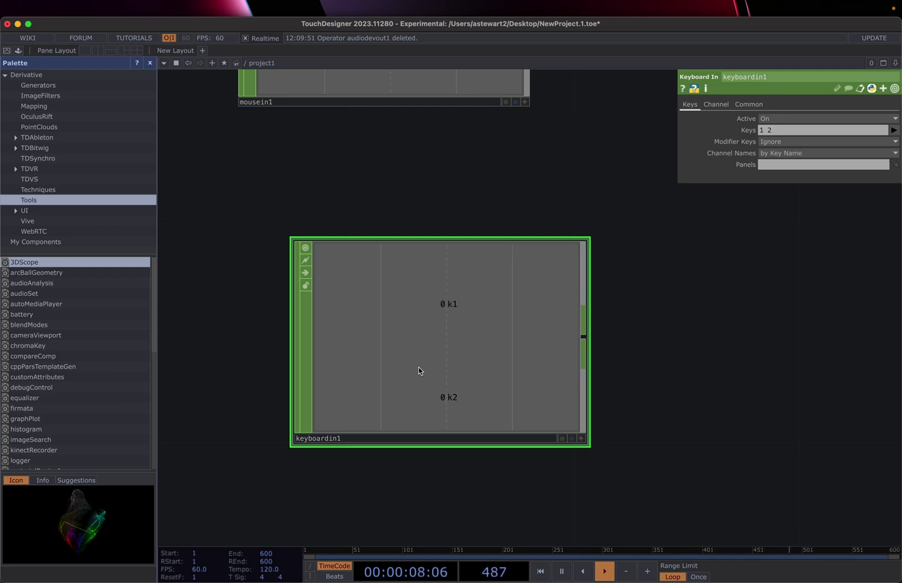
key("1")
key("2")
key("1")
key("2")
key("1")
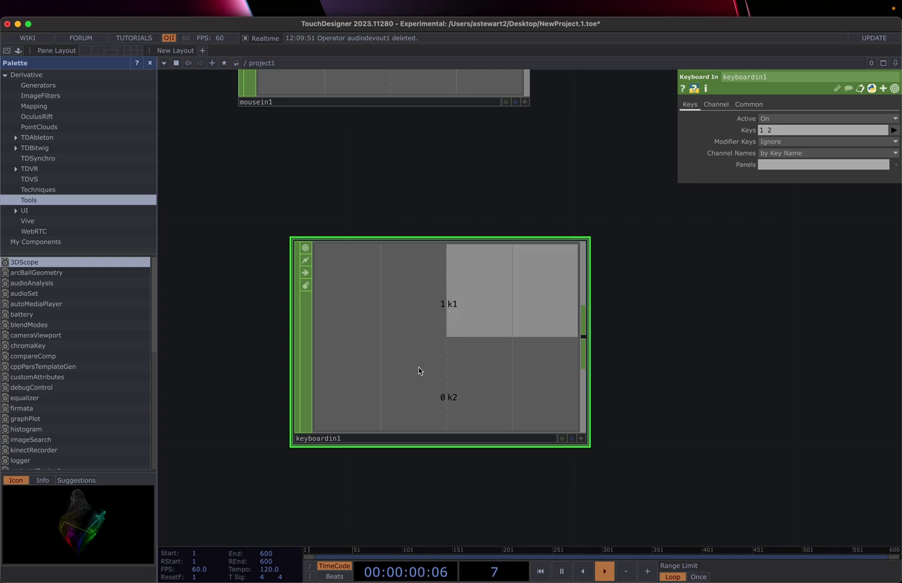
key("2")
key("1")
key("2")
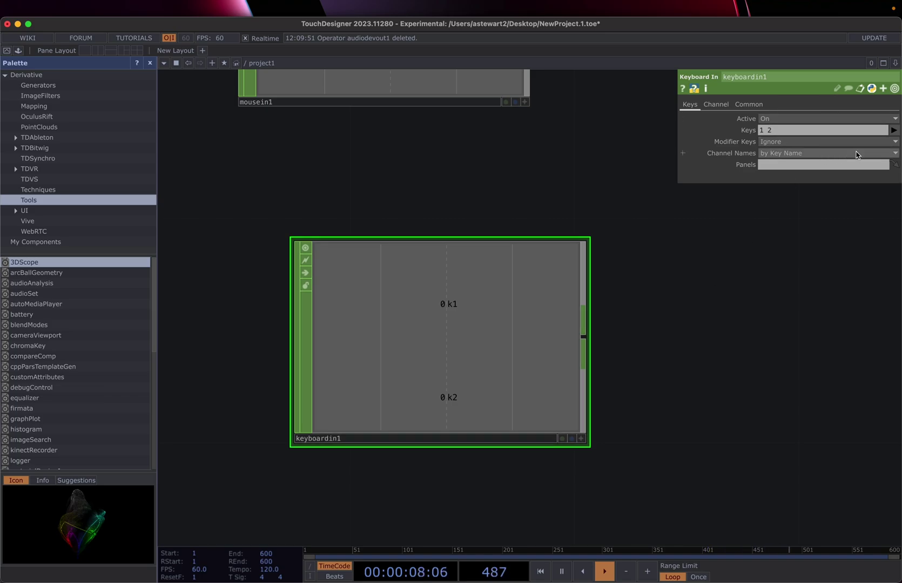
left_click(800, 153)
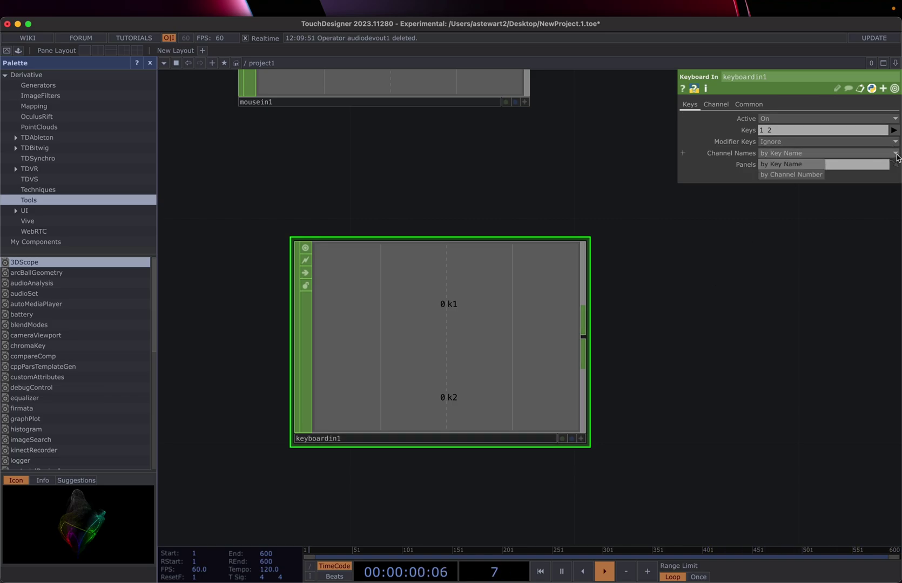
left_click(784, 175)
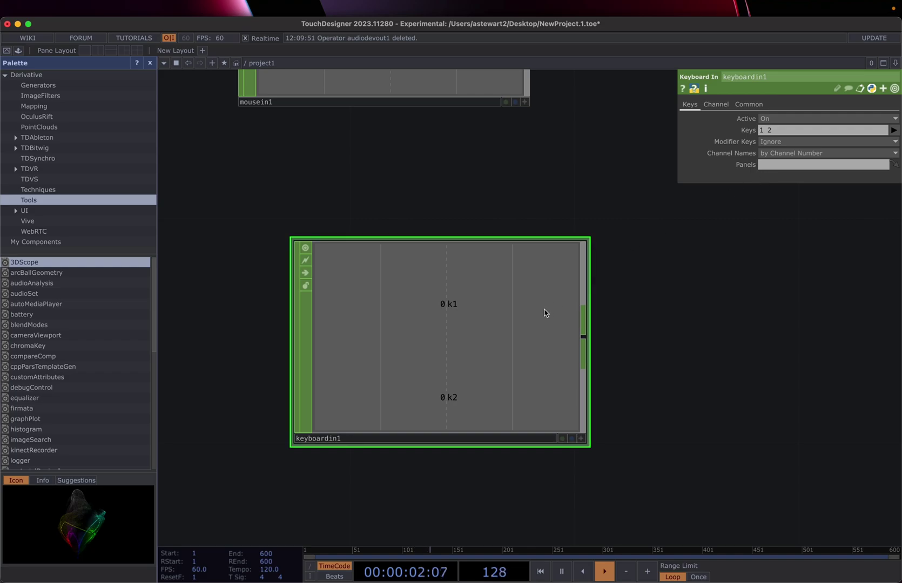
key("1")
key("2")
key("1")
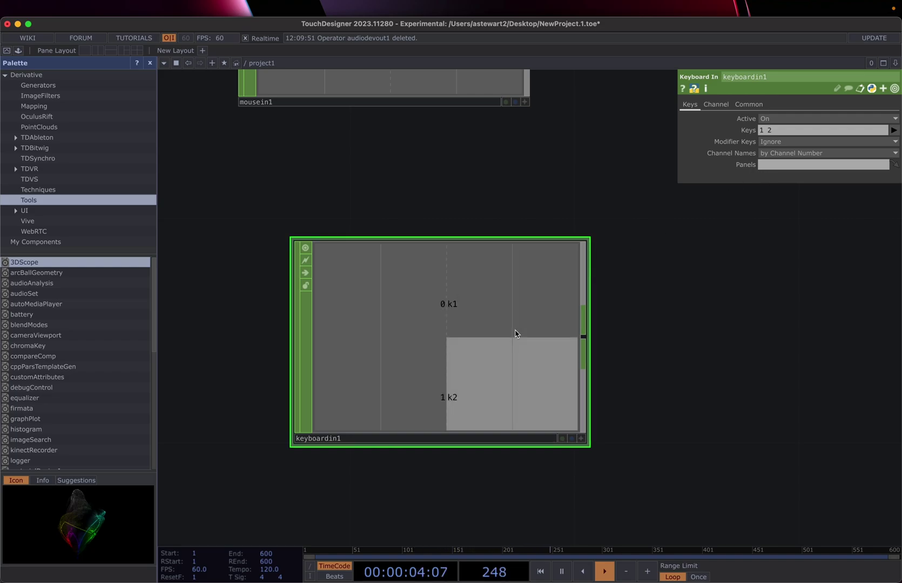
key("1")
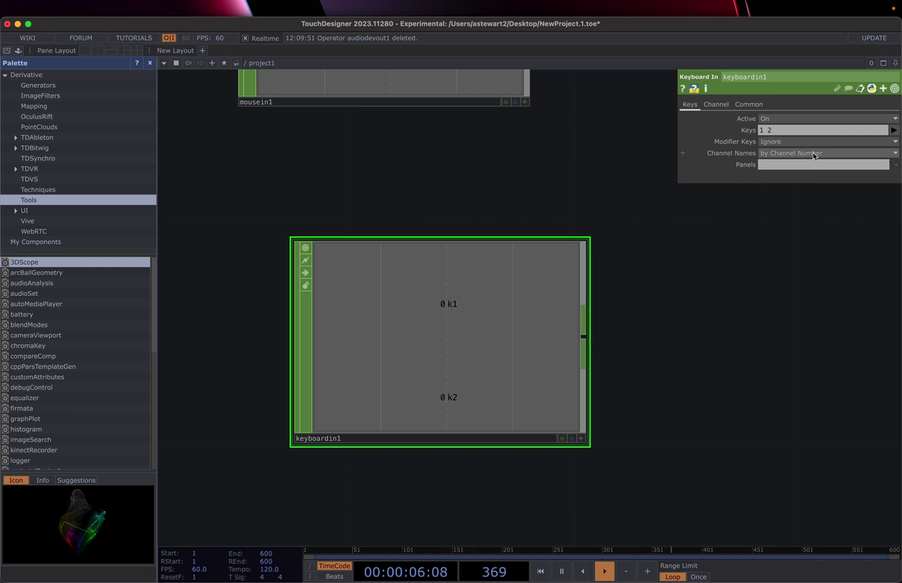
left_click(814, 154)
left_click(781, 164)
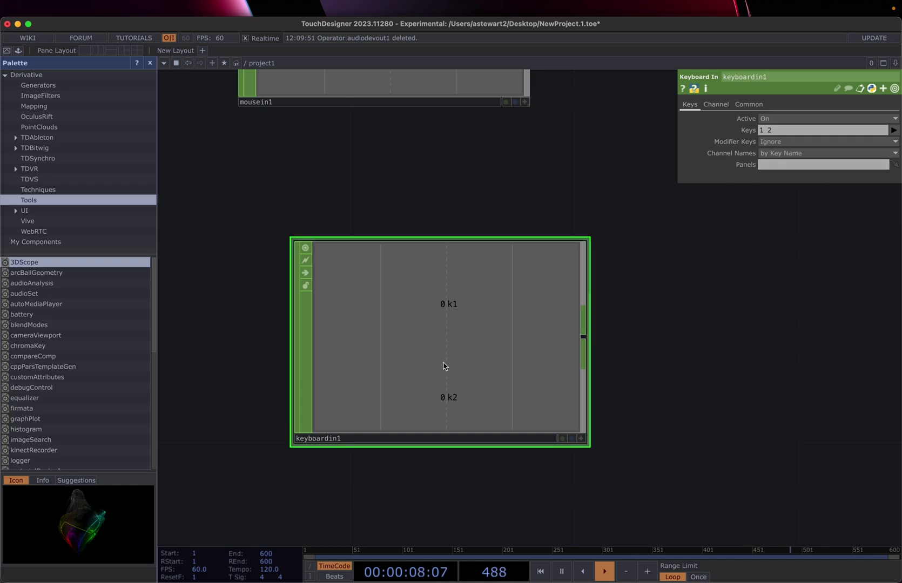
key("1")
key("2")
- Zoom out and pan to bring the movie and video inputs back into view
scroll(452, 305, "down", 10)
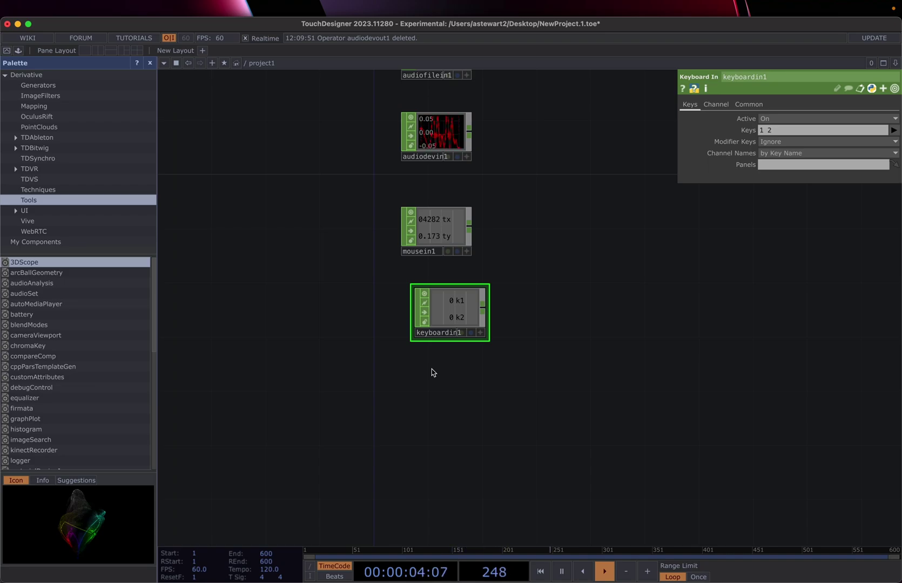
scroll(431, 368, "up", 3)
scroll(433, 367, "down", 3)
left_click(361, 292)
left_click_drag(361, 292, 338, 296)
- Bring up the OP Create Dialog on its CHOP list and move it higher
left_click(412, 422)
double_click(412, 422)
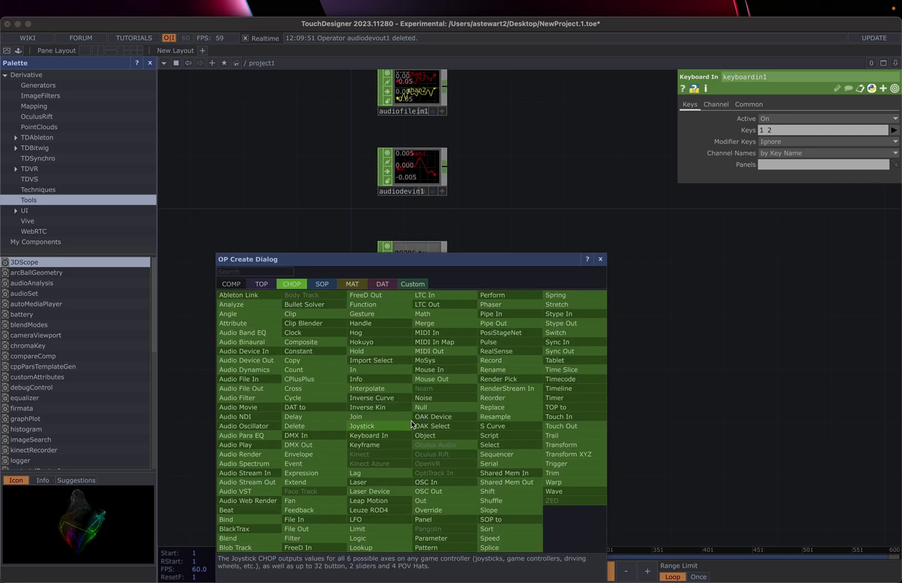
left_click_drag(464, 260, 481, 123)
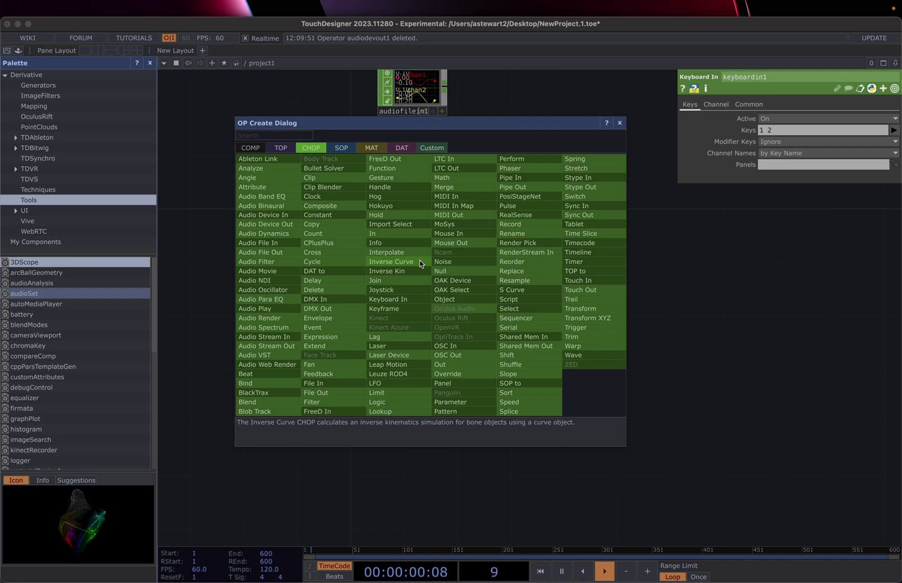
- Place a MIDI In CHOP, midiin1, beside mousein1, leaving MIDI Source on Device
left_click(459, 197)
left_click(568, 264)
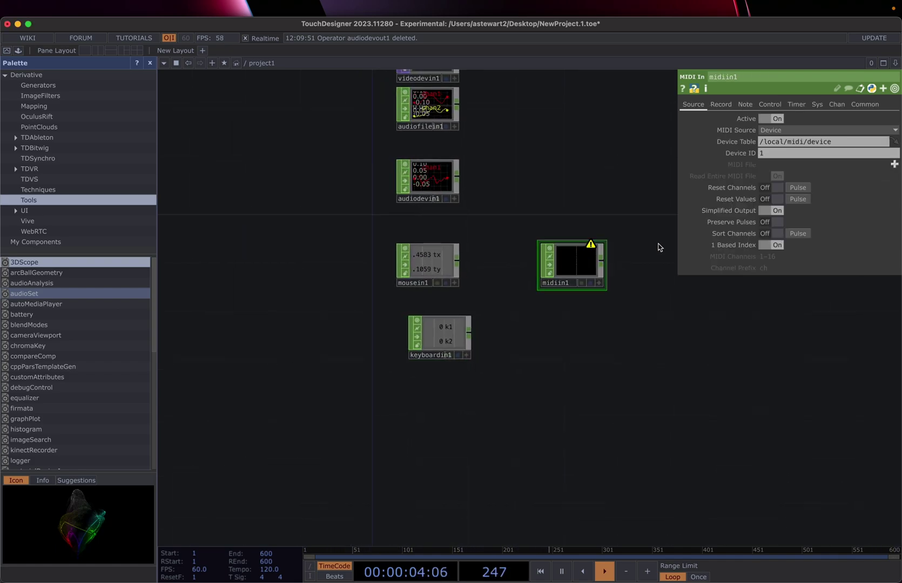
scroll(658, 247, "up", 1)
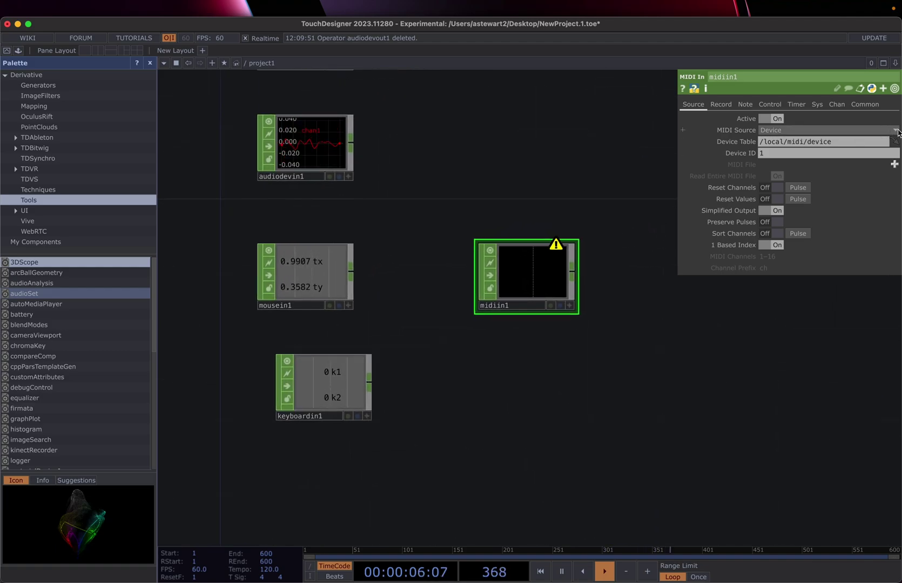
left_click(896, 130)
left_click(771, 141)
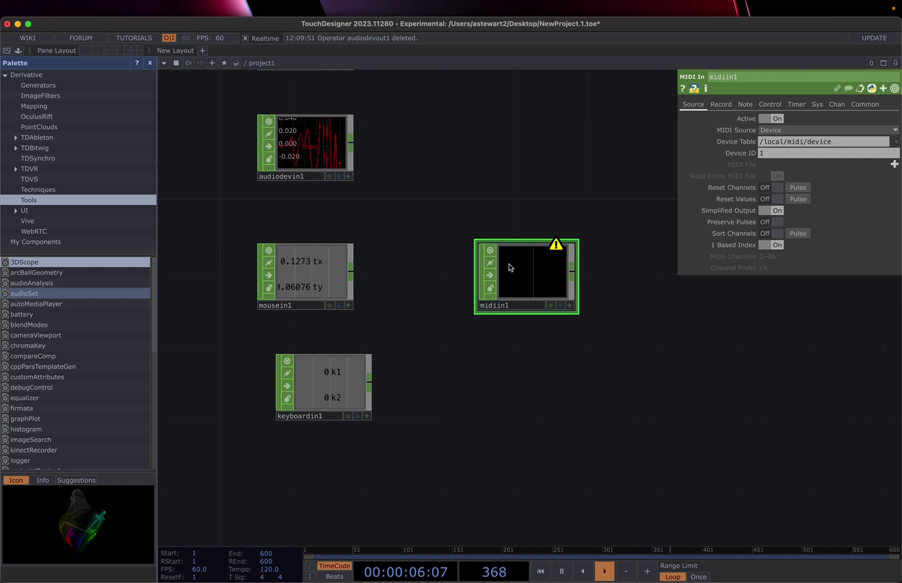
- Delete midiin1 and zoom out to show all inputs from moviefilein1 to keyboardin1
key("Delete")
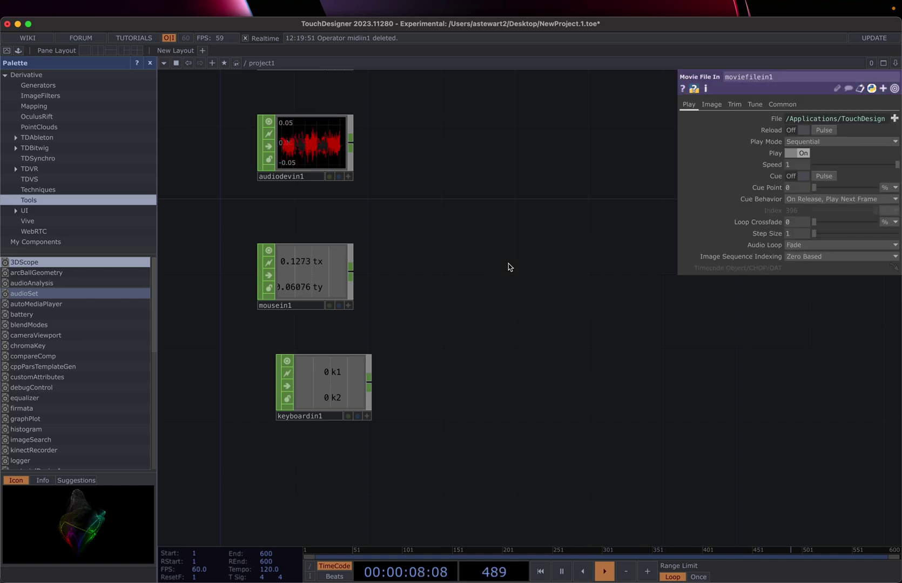
key("Tab")
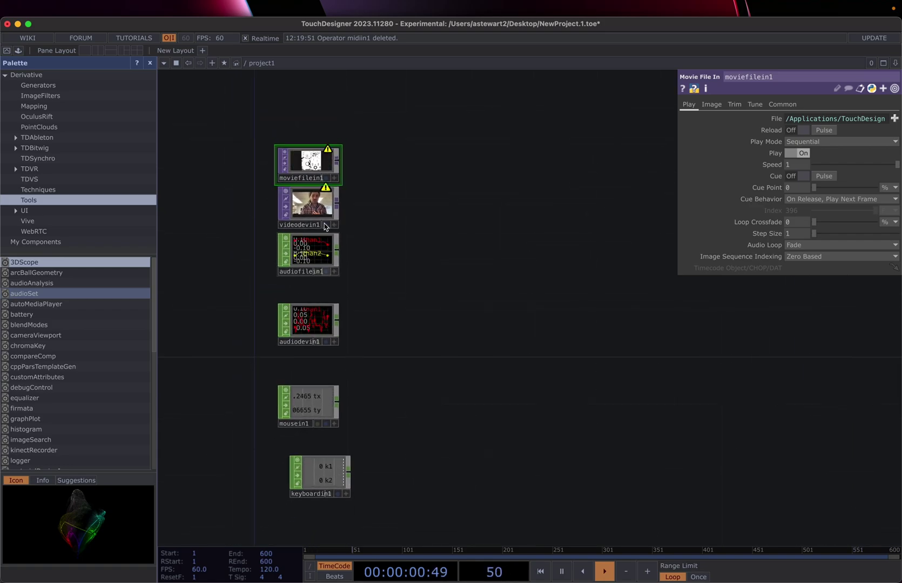
scroll(423, 452, "down", 2)
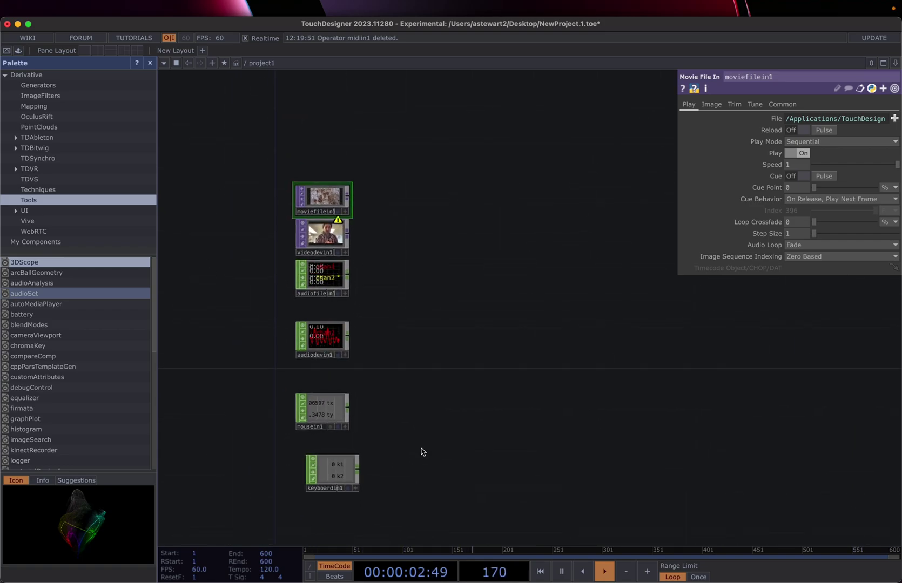
left_click_drag(421, 452, 429, 399)
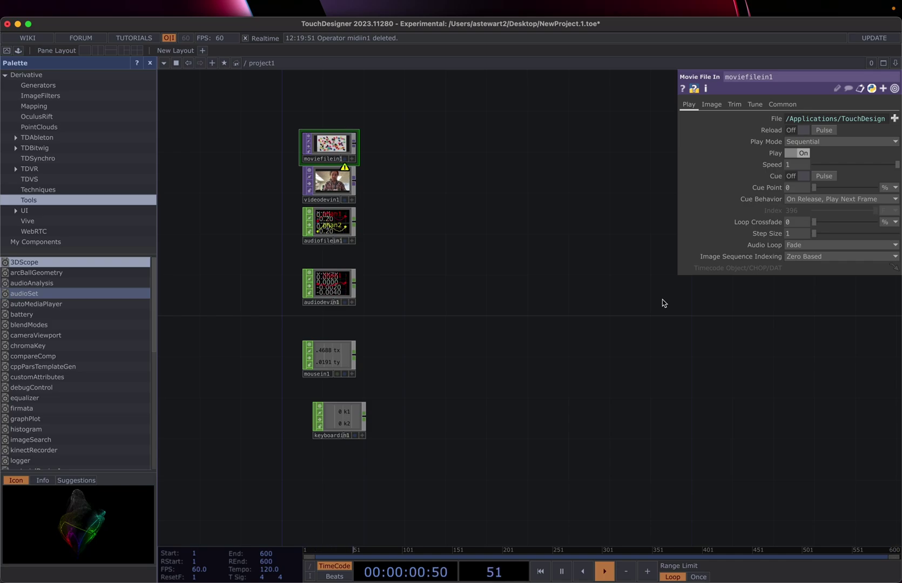
mouse_move(800, 3)
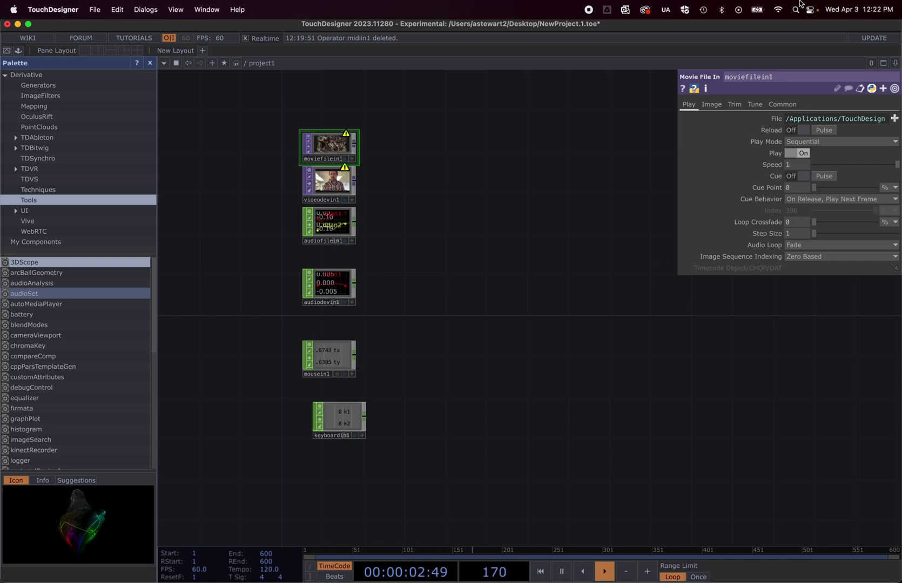